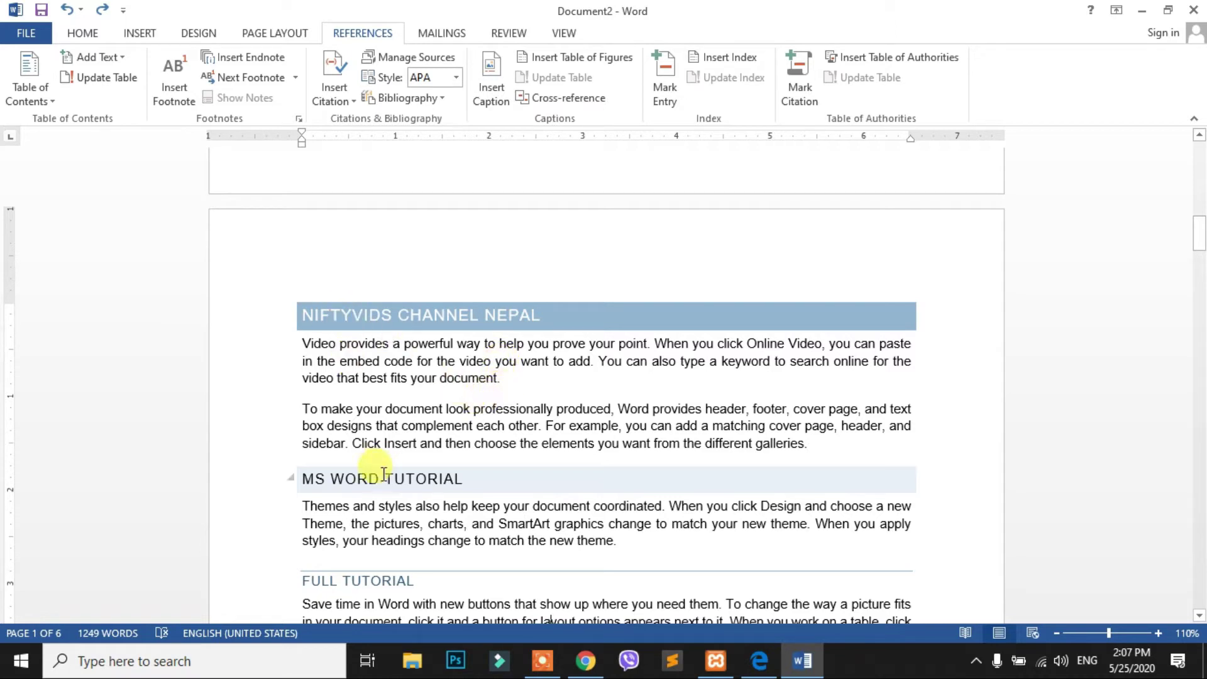
# Step: Select the words MS WORD in the MS WORD TUTORIAL heading
pyautogui.moveTo(379, 479); pyautogui.dragTo(308, 479)
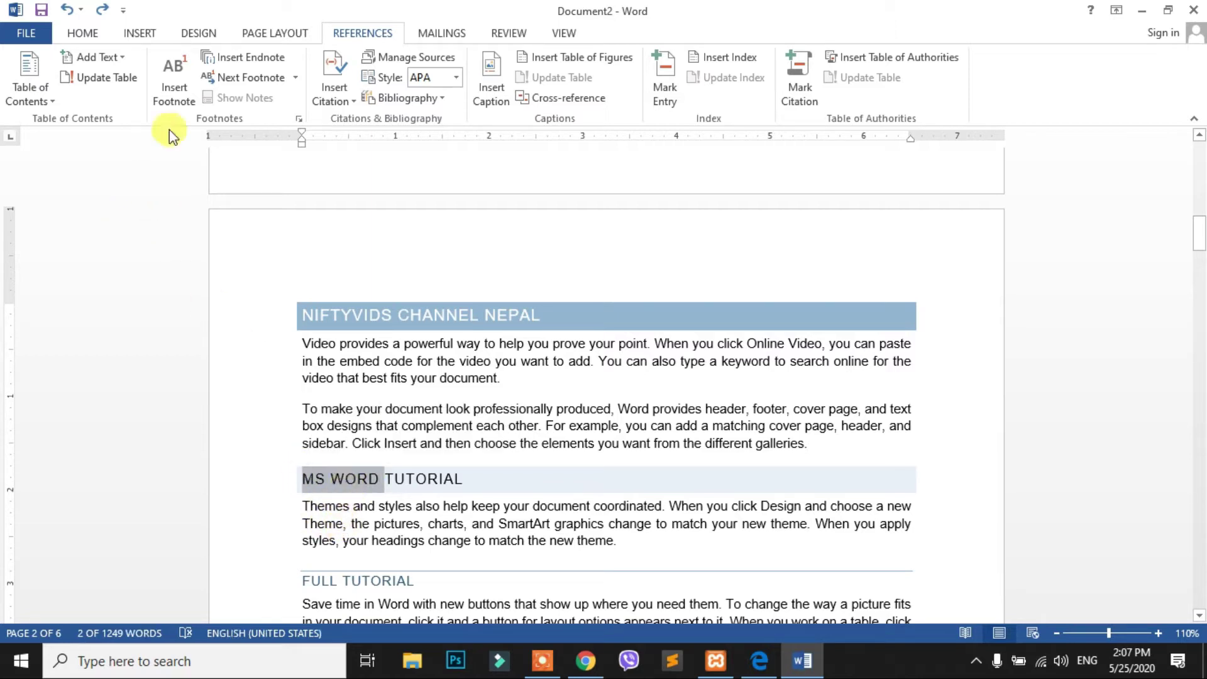
# Step: Insert footnote 1 after MS WORD reading 'ms word is document formatting and editing program'
pyautogui.click(179, 73)
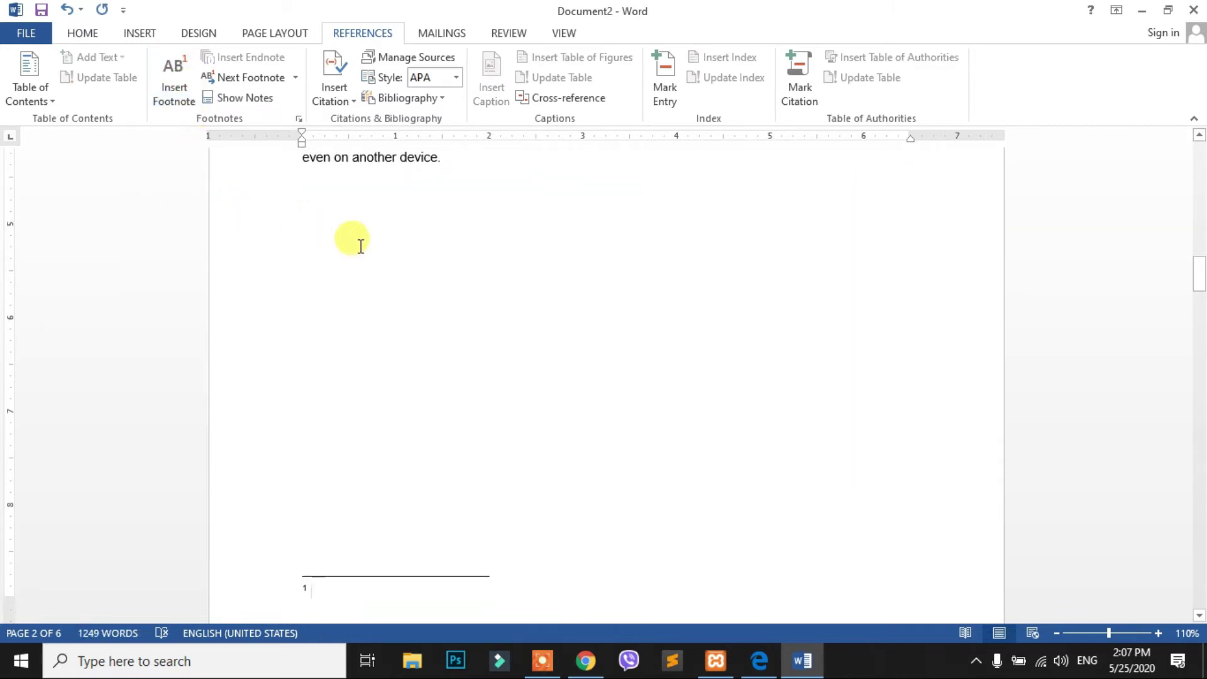
pyautogui.scroll(6, 386, 243)
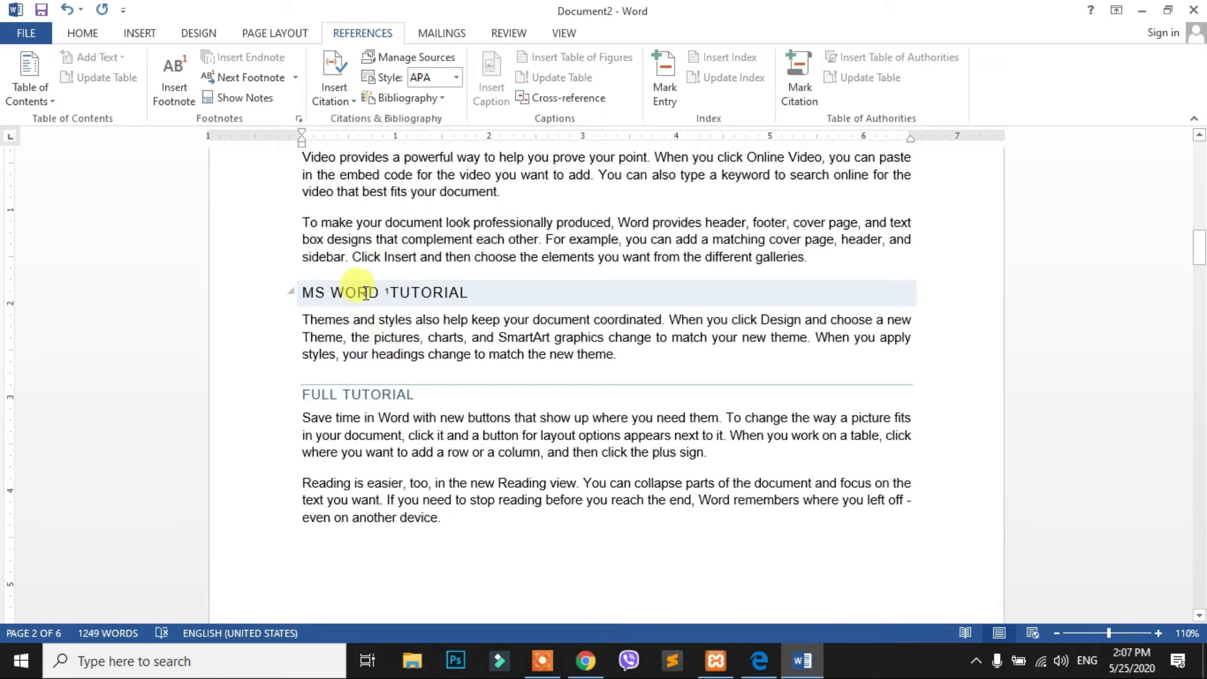
pyautogui.moveTo(376, 294)
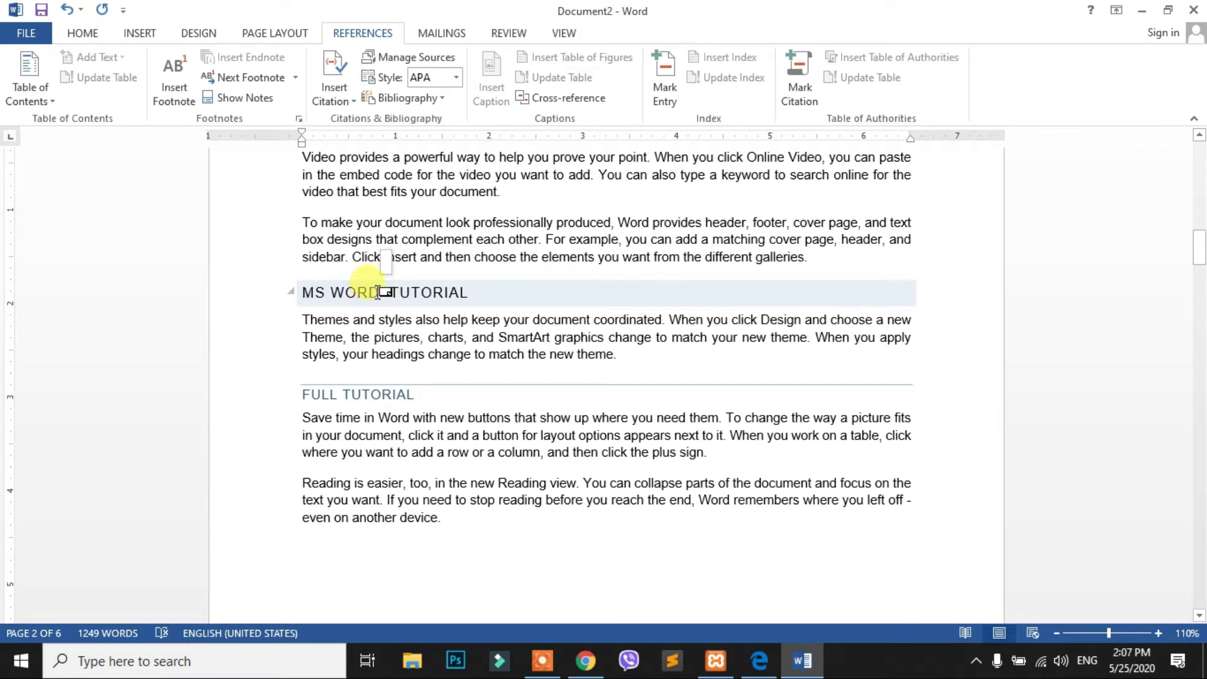
pyautogui.doubleClick(379, 291)
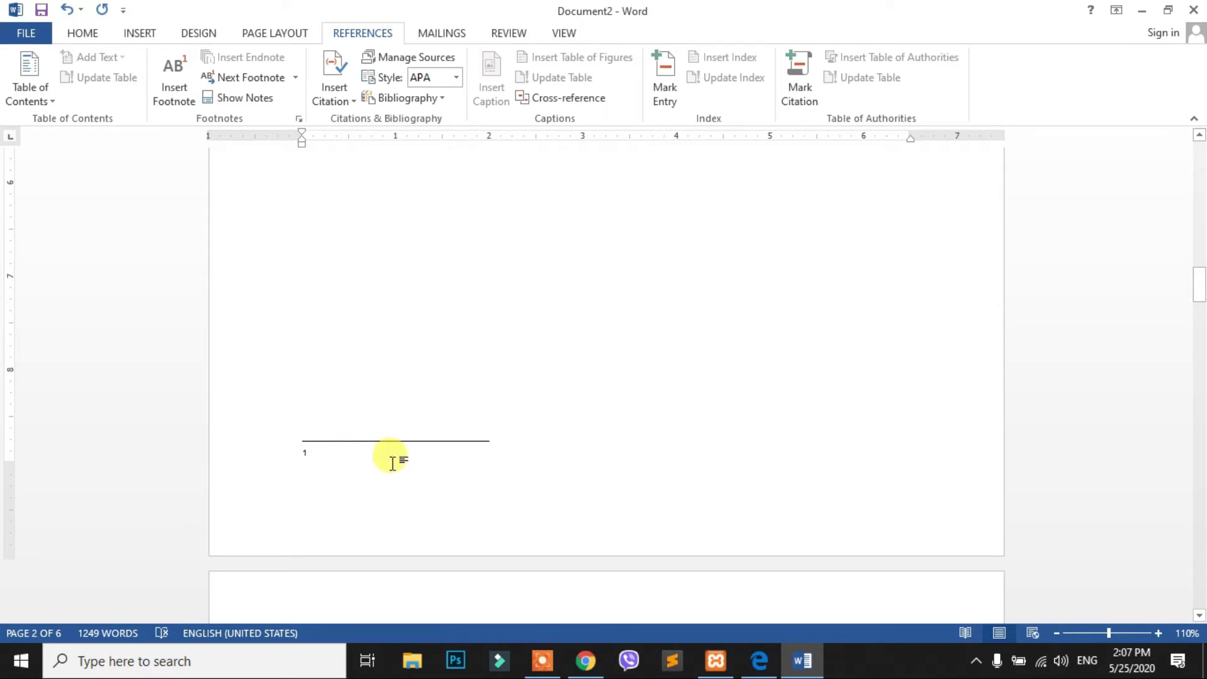
pyautogui.write('ms')
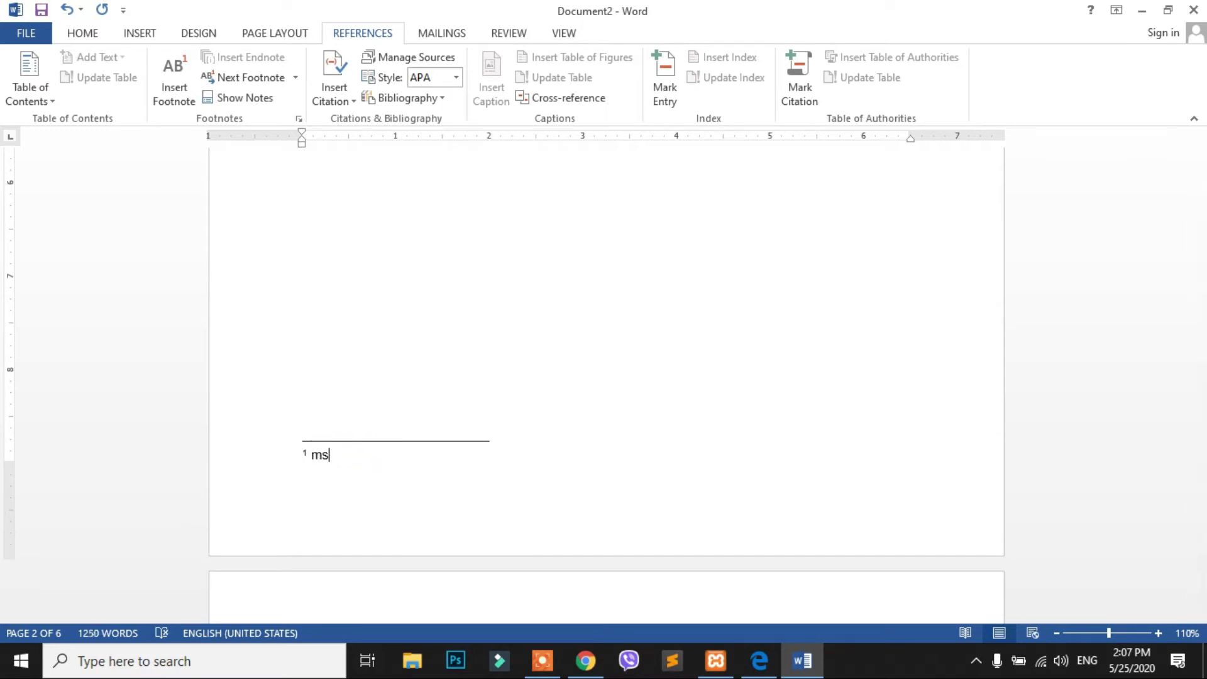
pyautogui.write(' word is document formatting and')
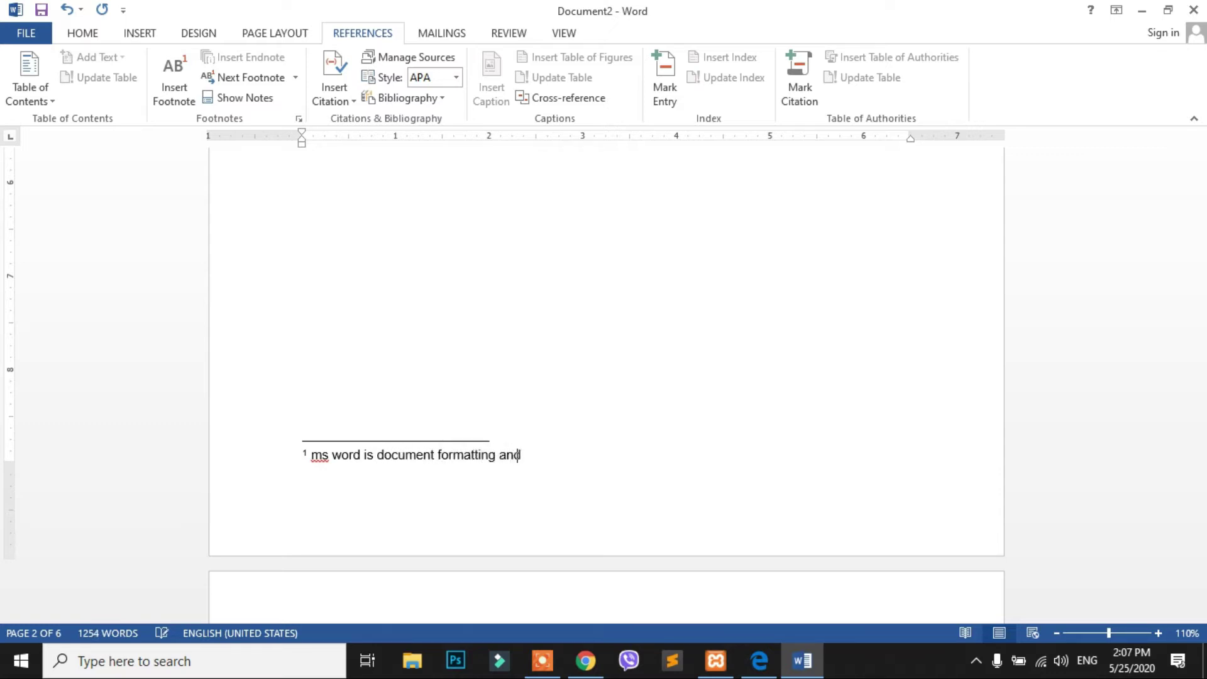
pyautogui.write(' editing program')
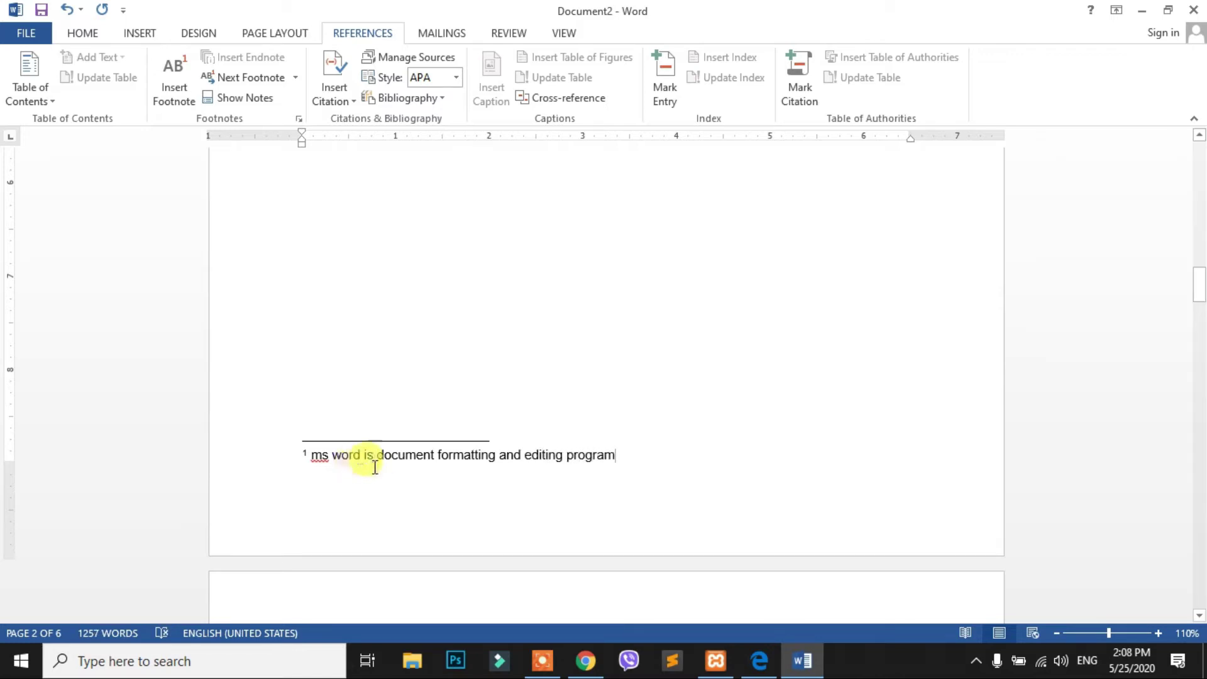
pyautogui.scroll(5, 438, 315)
pyautogui.scroll(3, 464, 306)
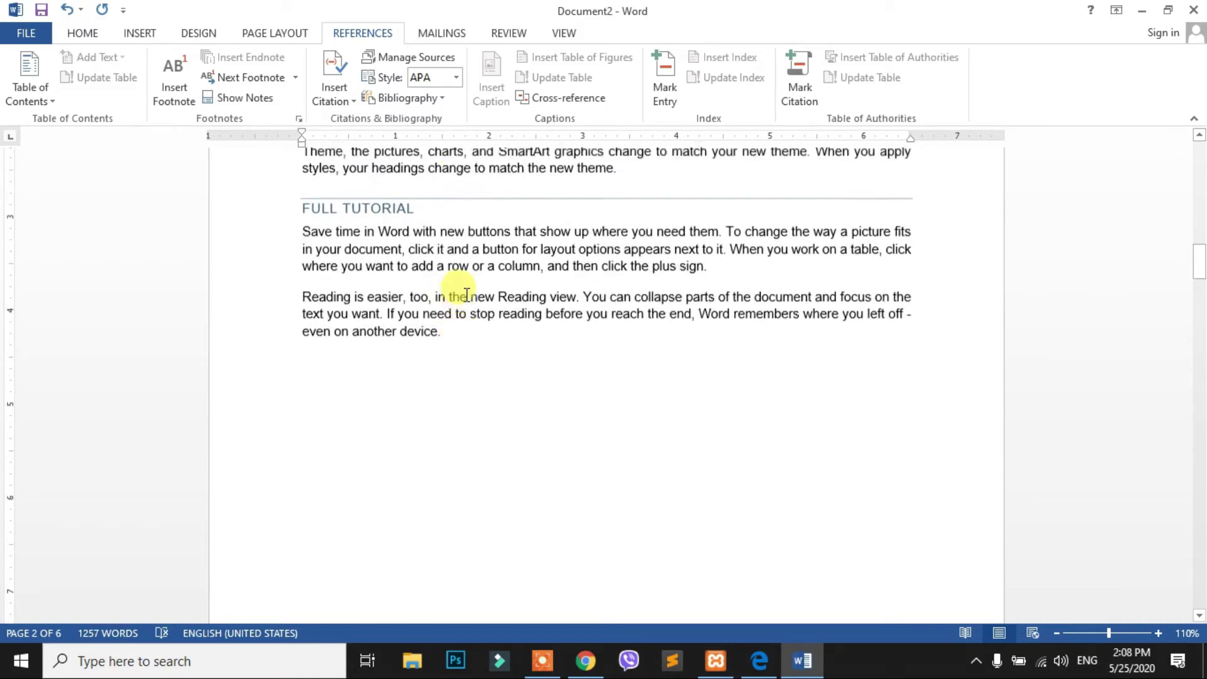
pyautogui.scroll(-8, 539, 478)
pyautogui.scroll(-1, 522, 489)
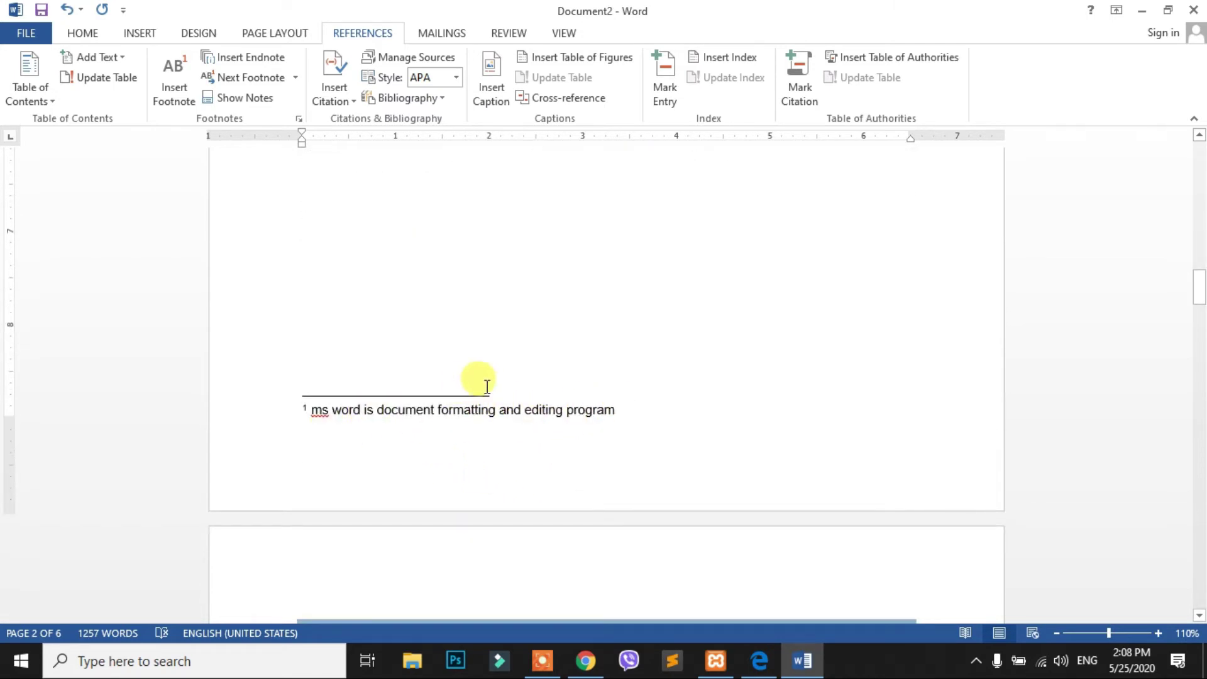
pyautogui.scroll(7, 497, 378)
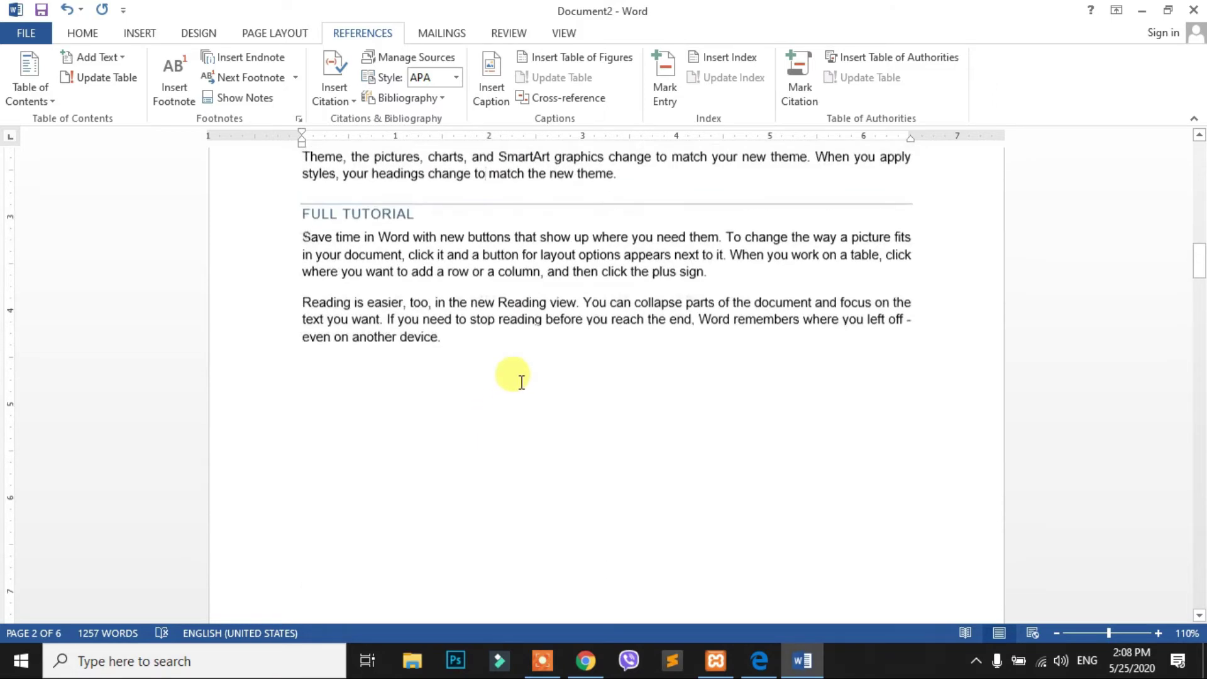
pyautogui.scroll(3, 522, 382)
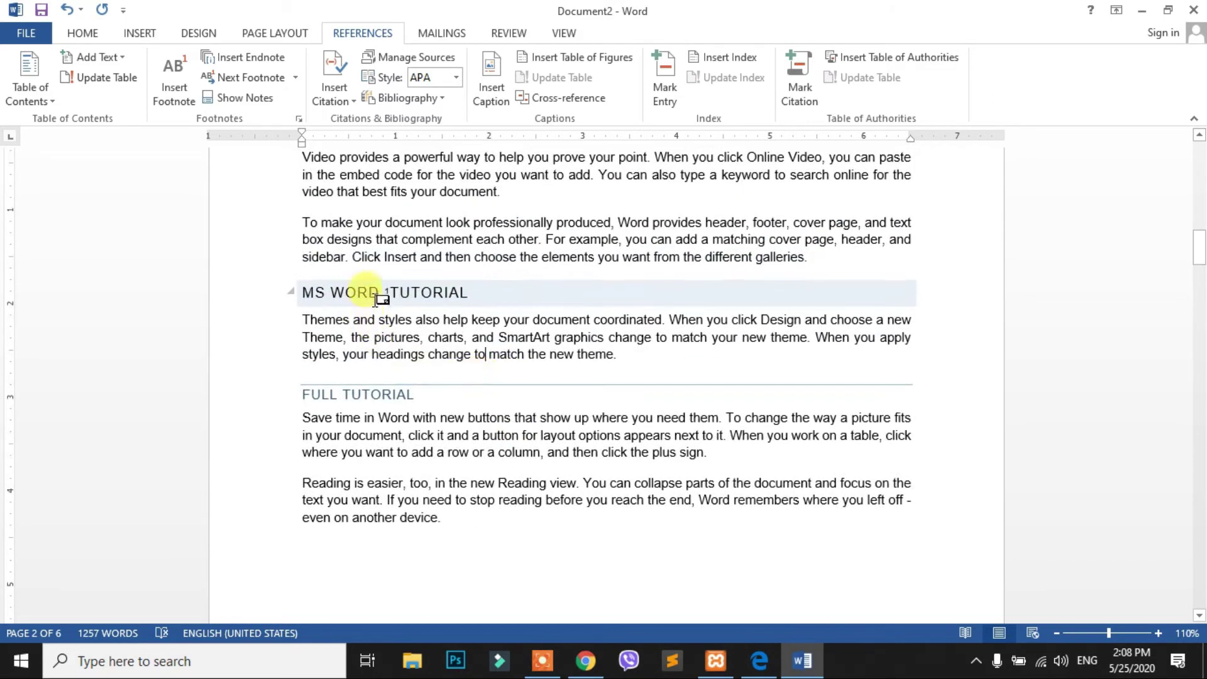
# Step: Select TUTORIAL in FULL TUTORIAL and add footnote 2 starting 'Full instructions about ms'
pyautogui.moveTo(386, 291)
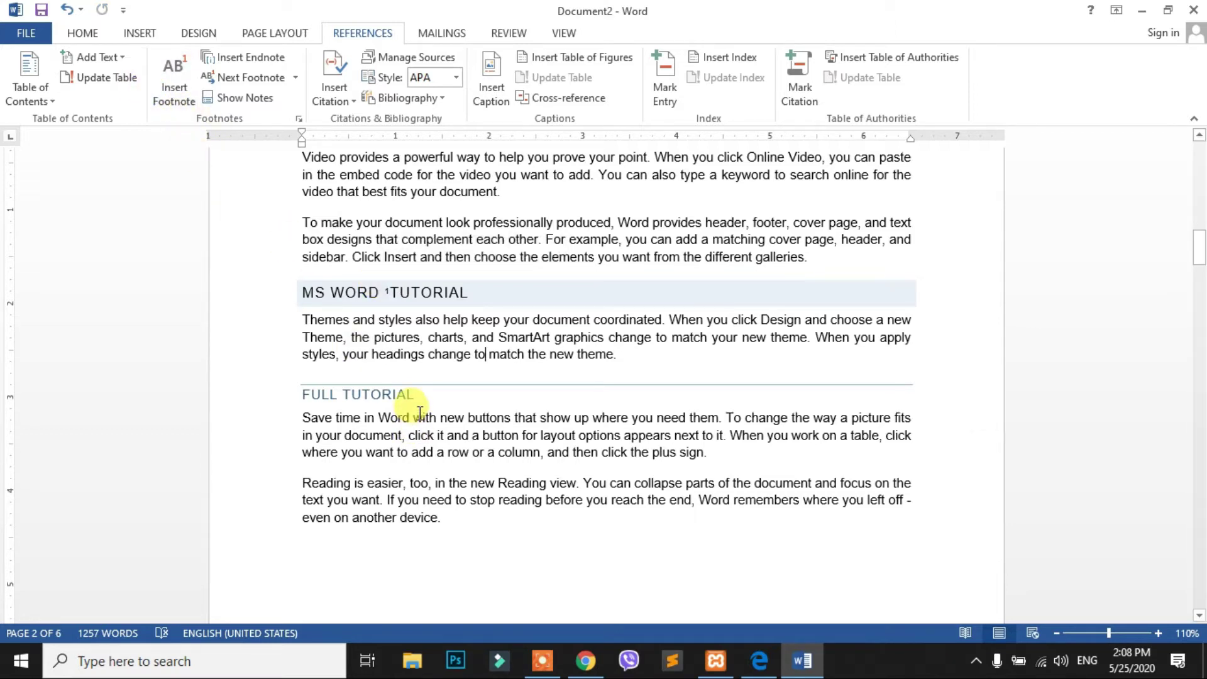
pyautogui.moveTo(416, 394); pyautogui.dragTo(346, 400)
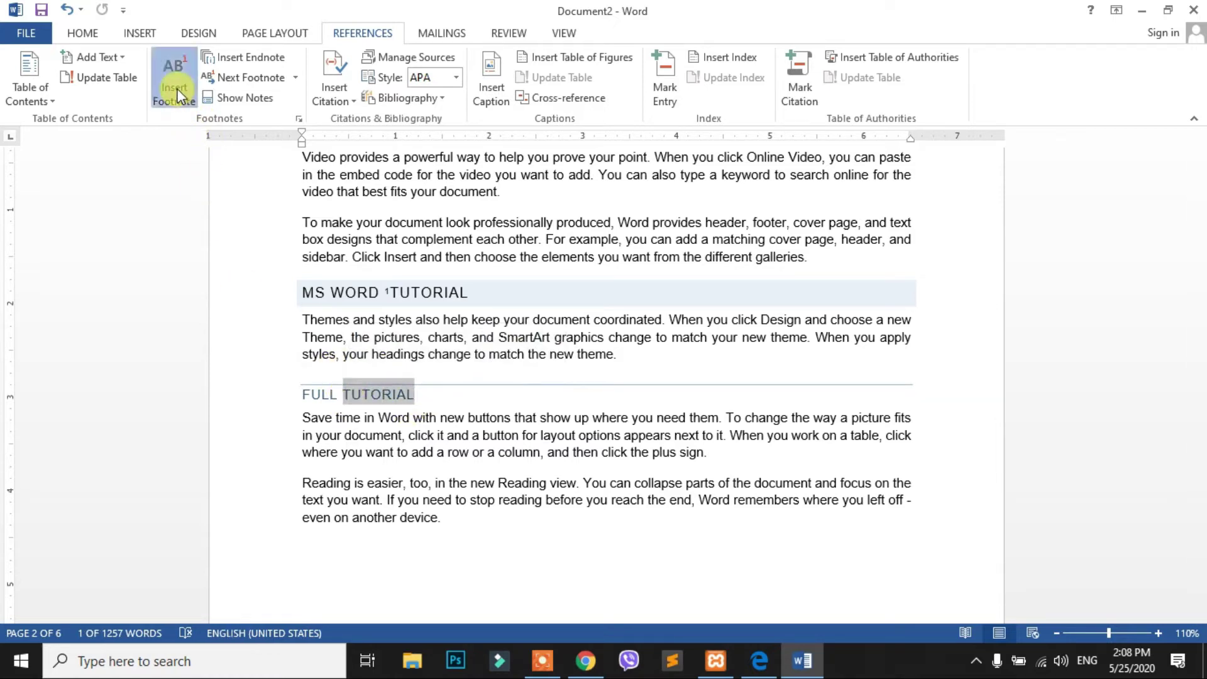
pyautogui.click(174, 85)
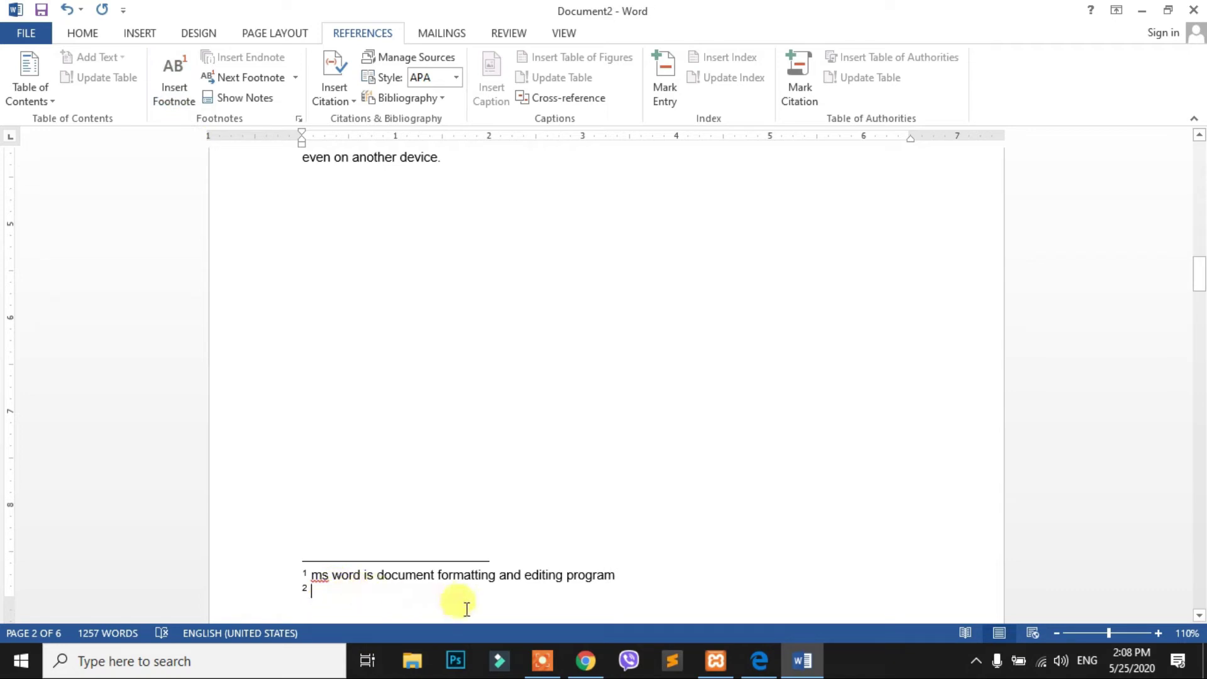
pyautogui.scroll(-3, 530, 500)
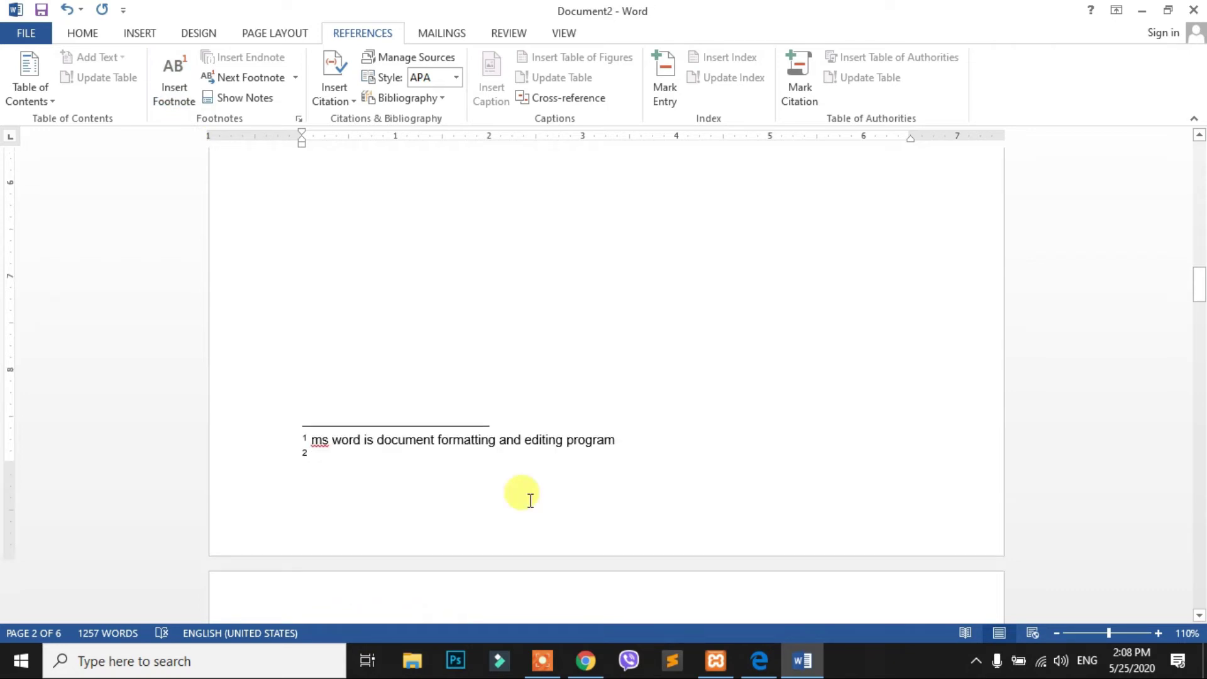
pyautogui.write('Full')
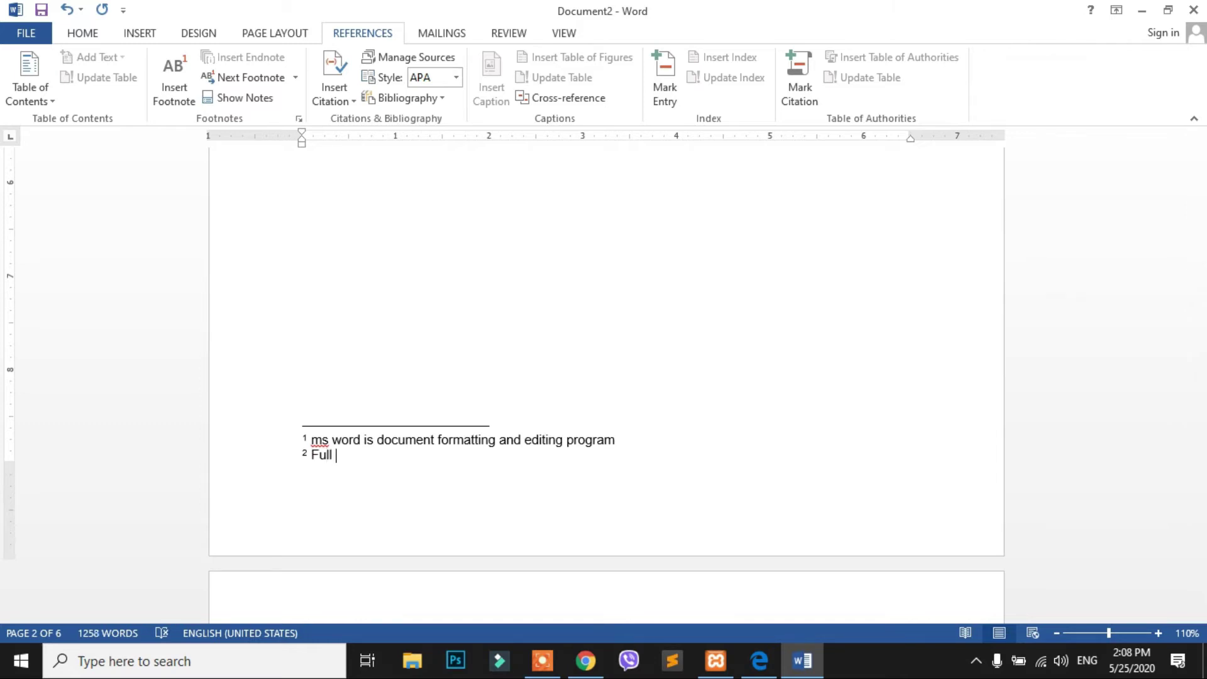
pyautogui.write(' instructions about ms word')
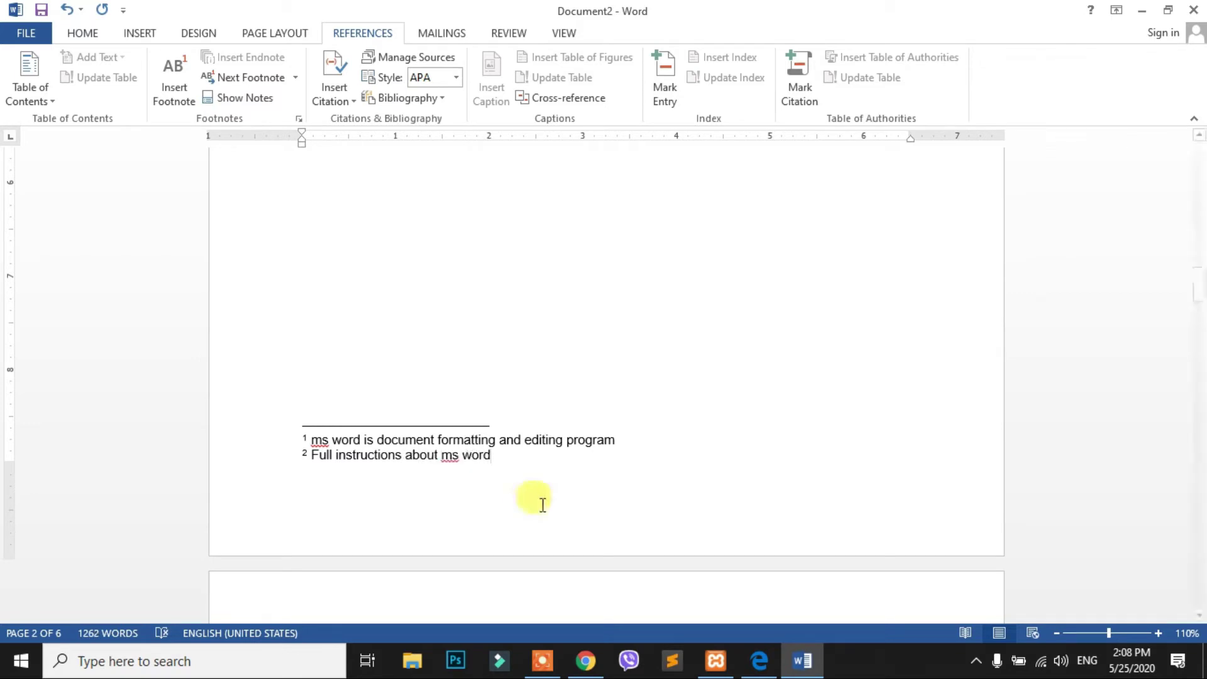
pyautogui.scroll(10, 485, 434)
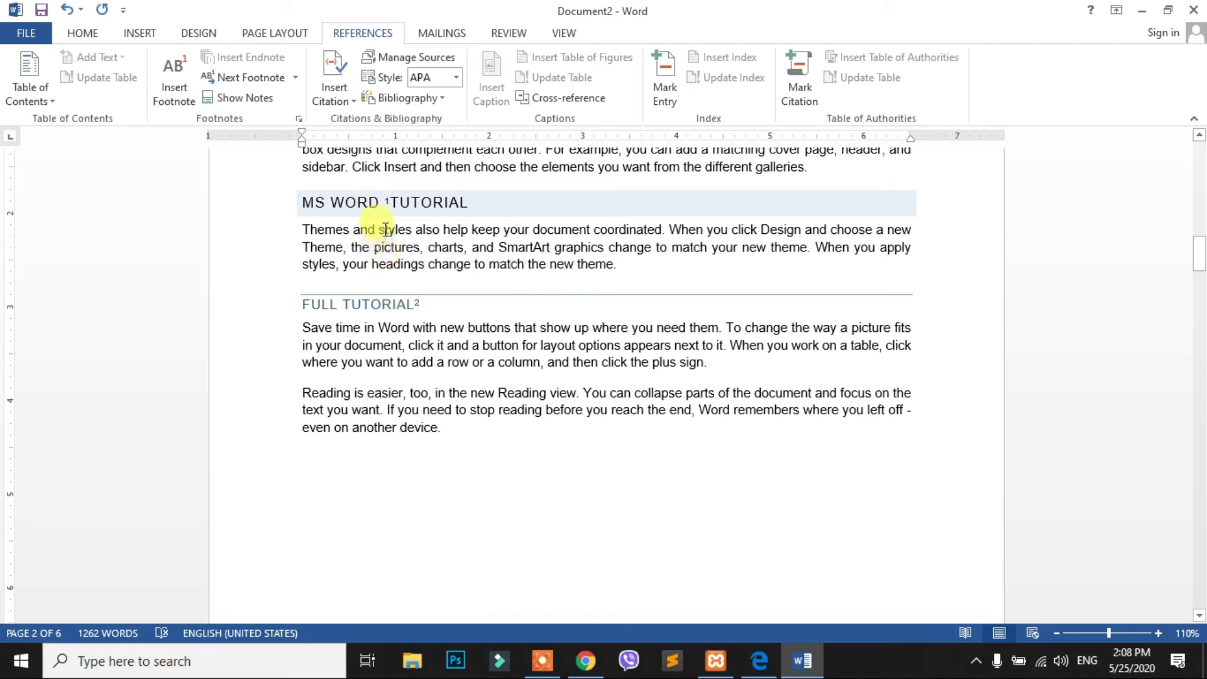
pyautogui.moveTo(386, 203)
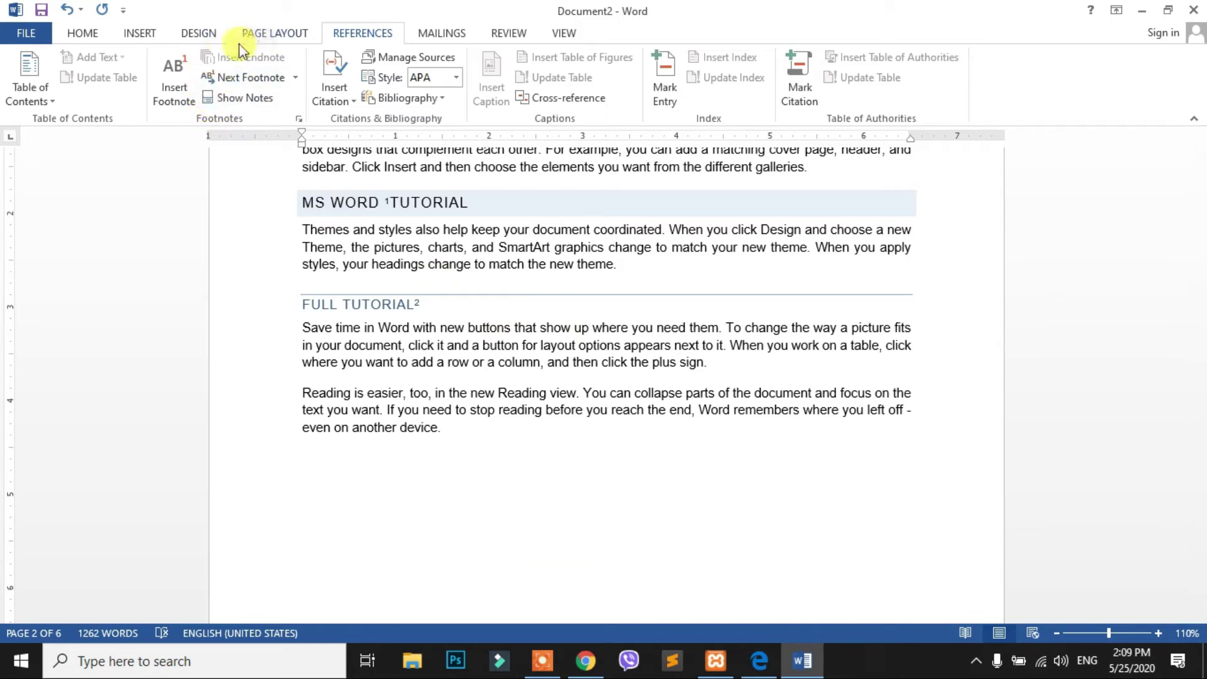
# Step: Select NIFTYVIDS CHANNEL and add endnote i reading 'Subscribe niftyvids channel'
pyautogui.scroll(5, 509, 286)
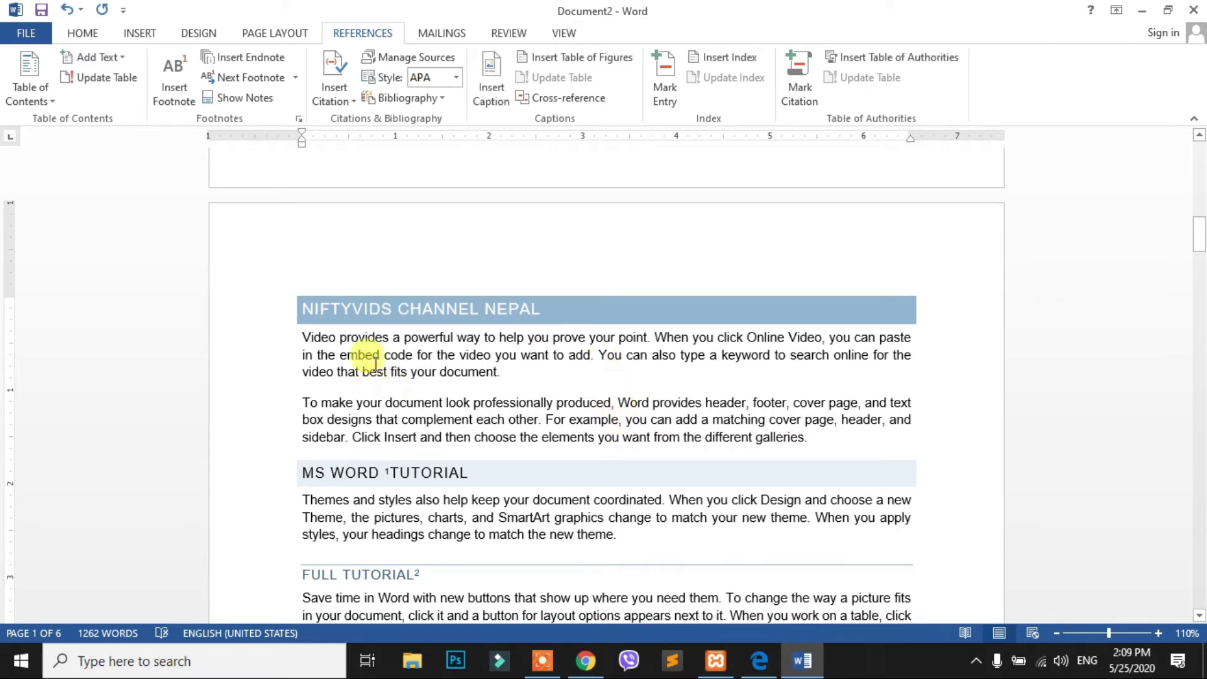
pyautogui.click(343, 308)
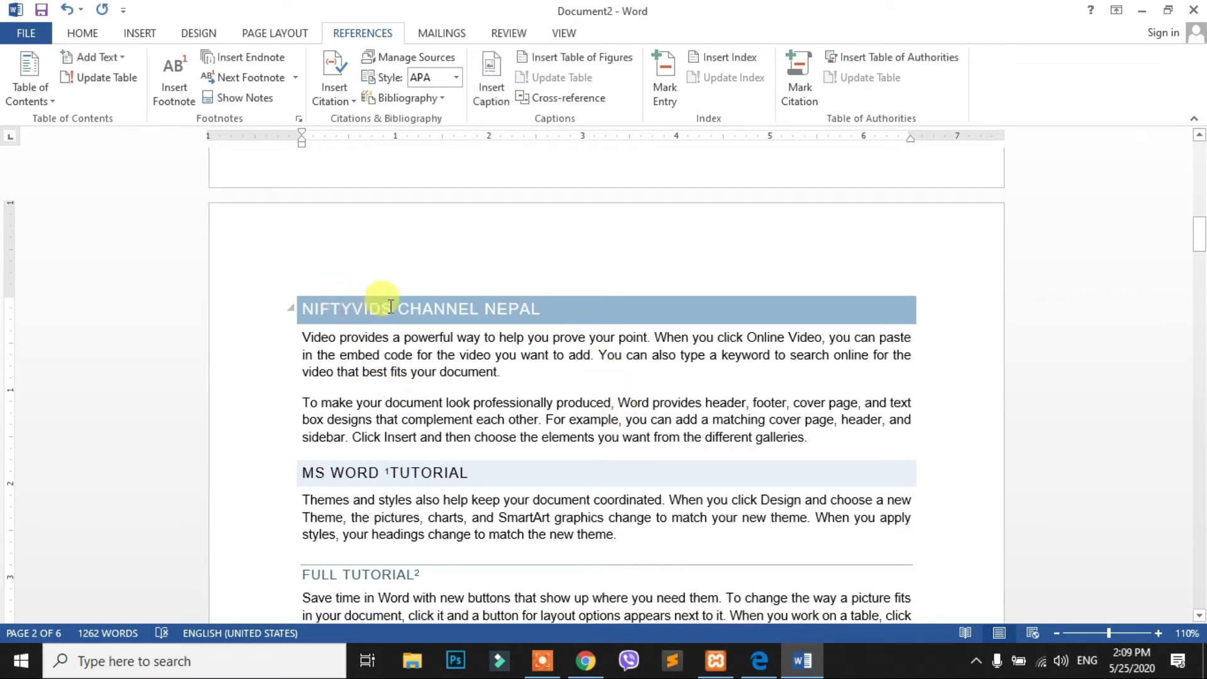
pyautogui.moveTo(390, 306); pyautogui.dragTo(303, 306)
pyautogui.moveTo(468, 307); pyautogui.dragTo(306, 309)
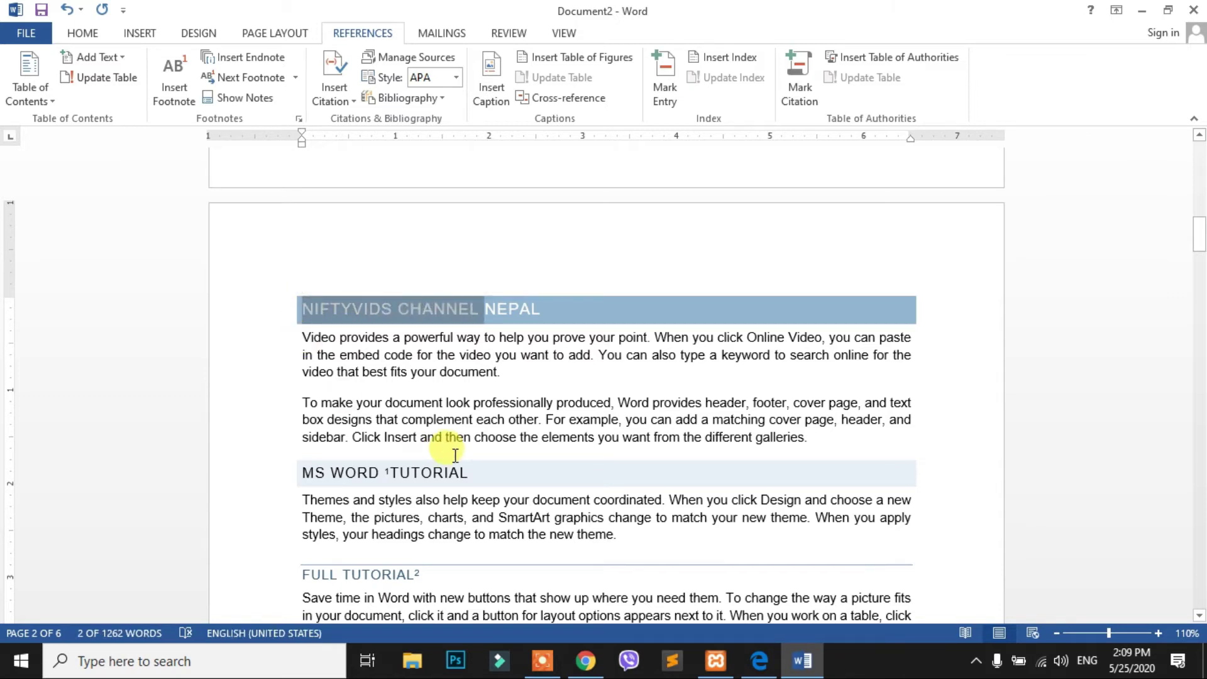
pyautogui.click(261, 58)
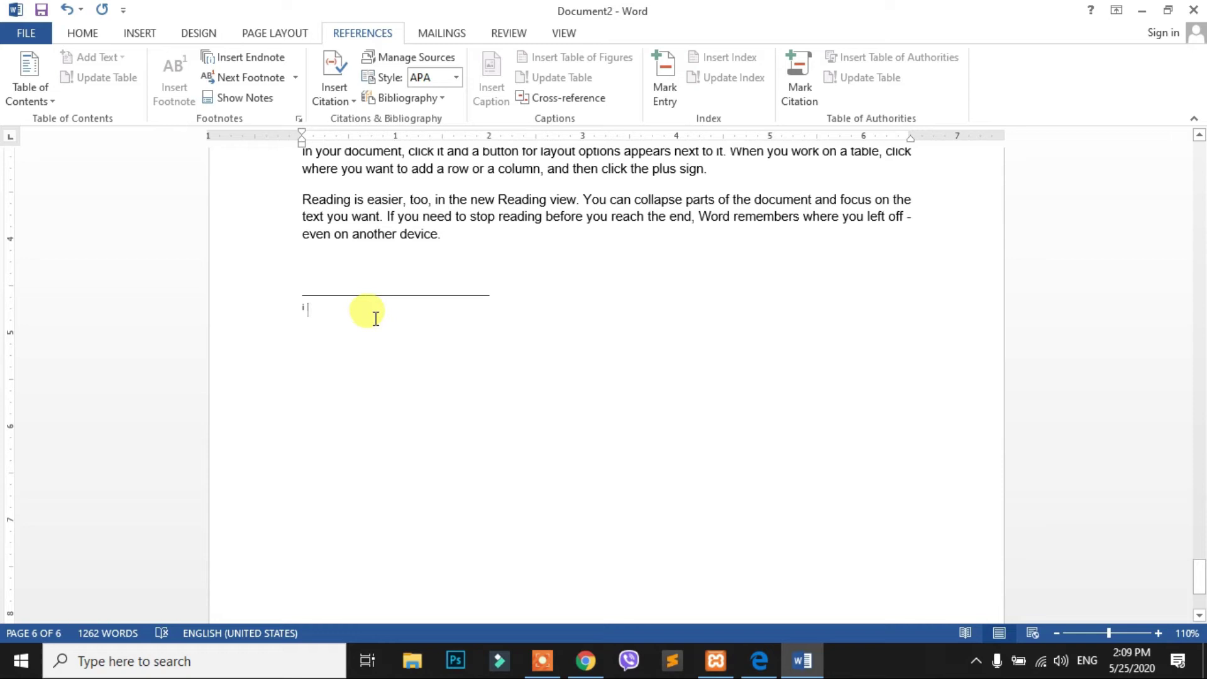
pyautogui.write('Subscribe')
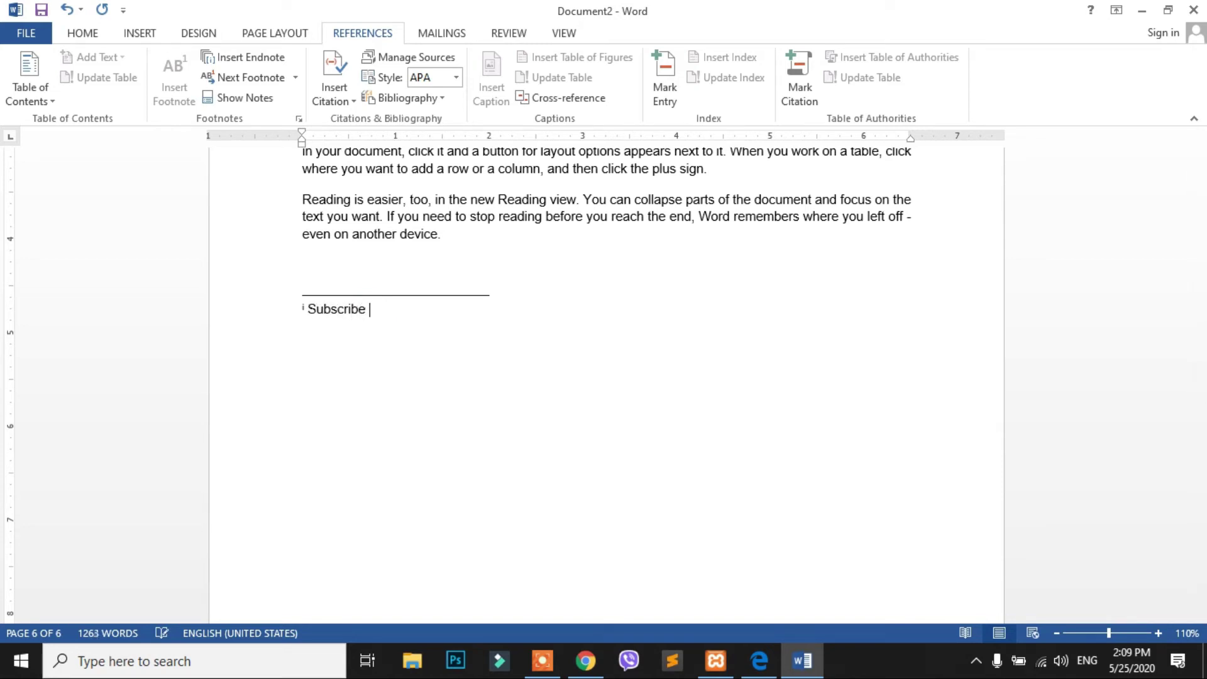
pyautogui.write(' niftyvids channel')
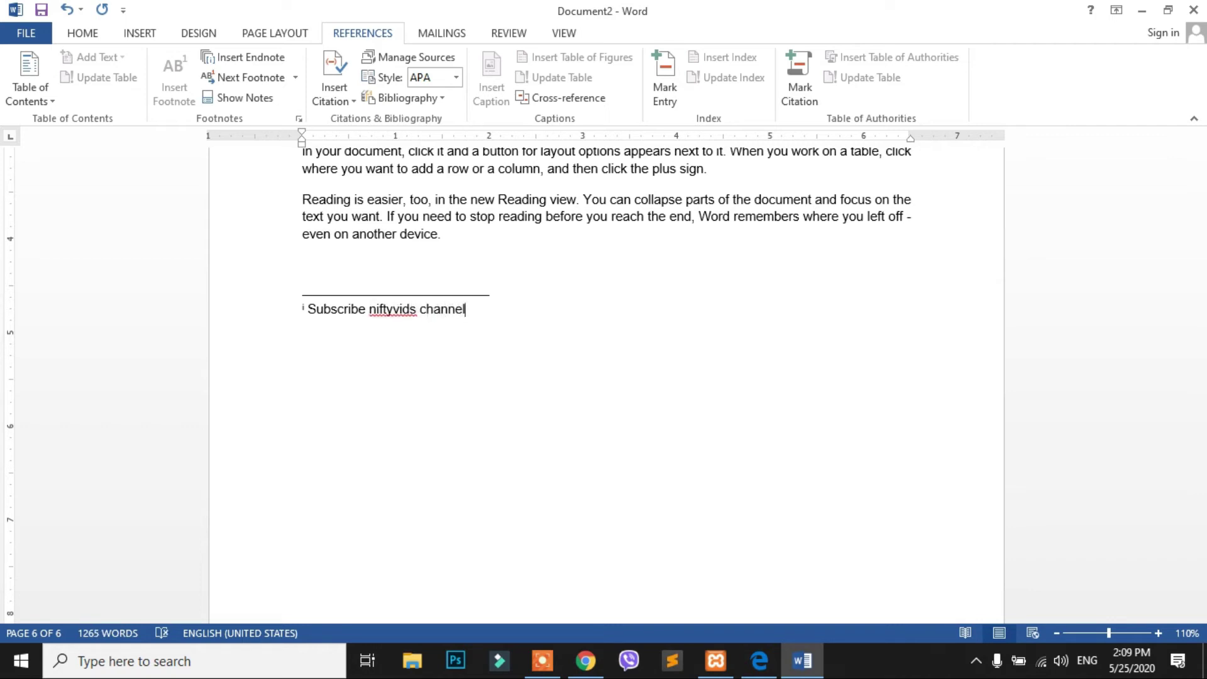
pyautogui.scroll(8, 393, 283)
# Step: Select WINDOWS in the WINDOWS AND FUNDAMENTAL heading and insert endnote ii reading 'Windows 10'
pyautogui.click(399, 417)
pyautogui.scroll(-5, 464, 365)
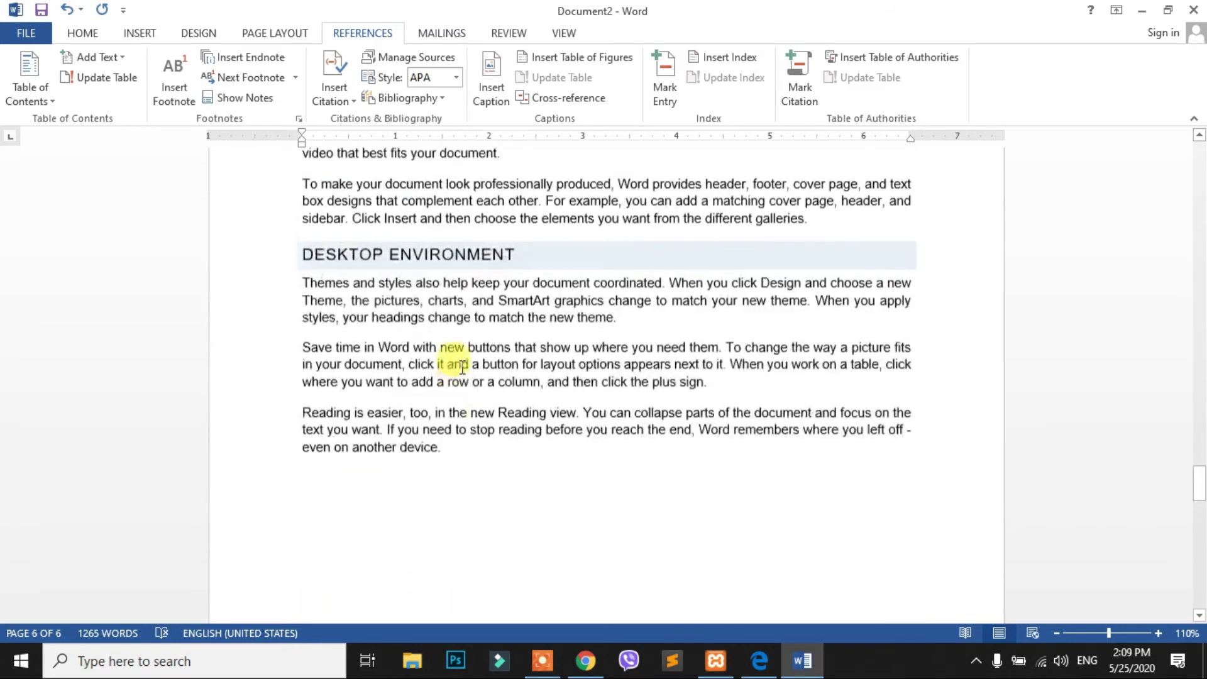
pyautogui.scroll(3, 462, 368)
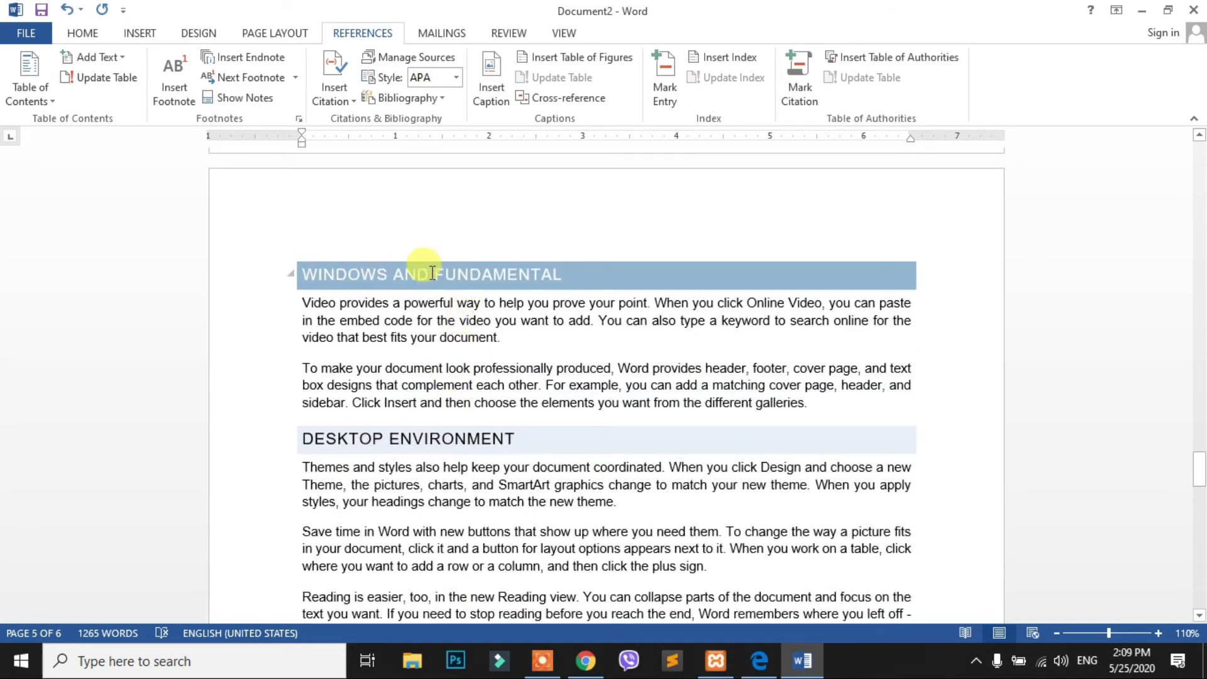
pyautogui.moveTo(386, 272); pyautogui.dragTo(308, 281)
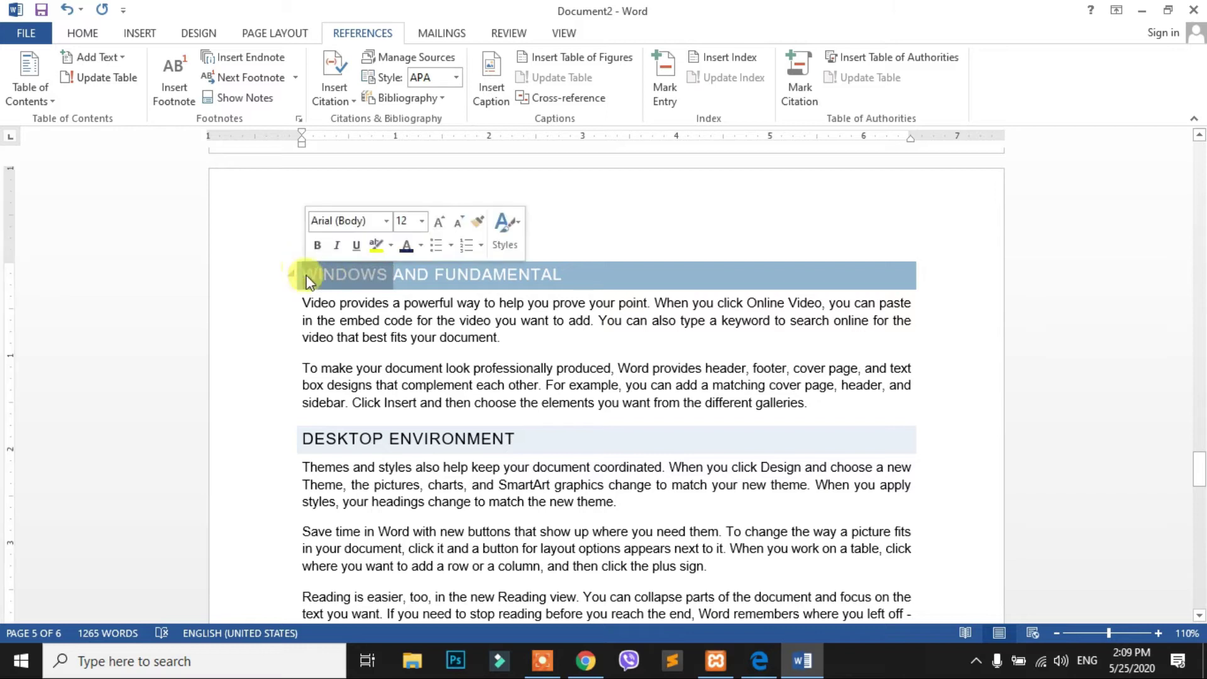
pyautogui.click(244, 58)
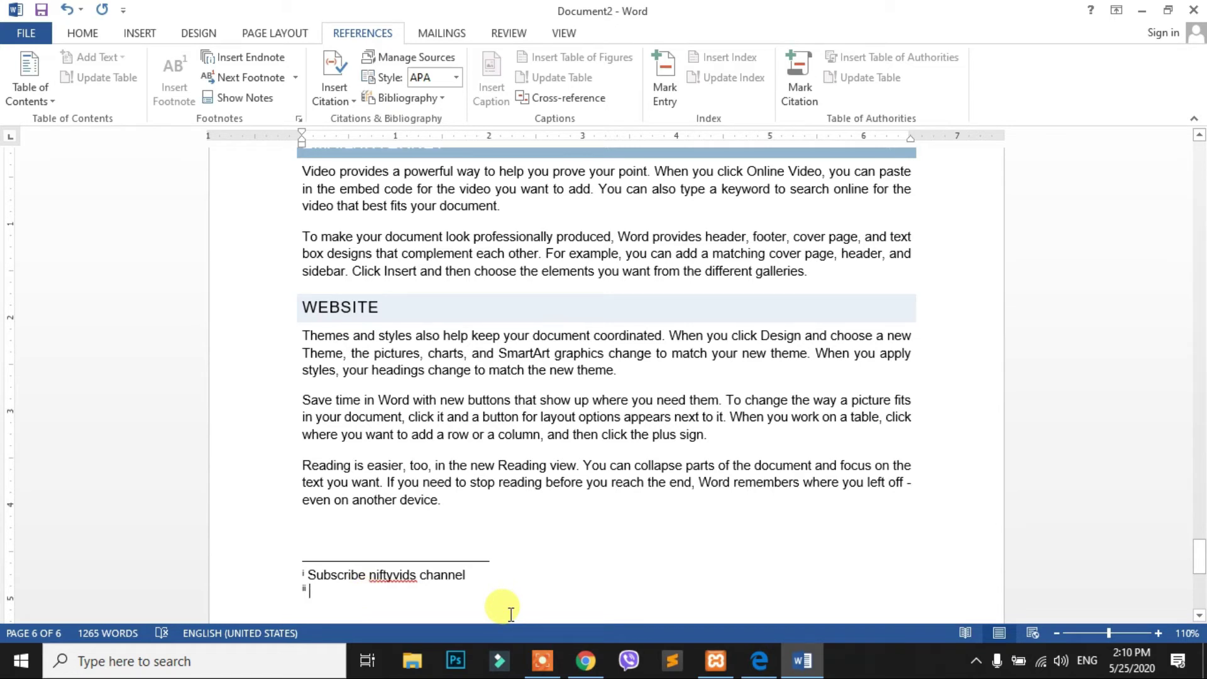
pyautogui.write('Windows 10')
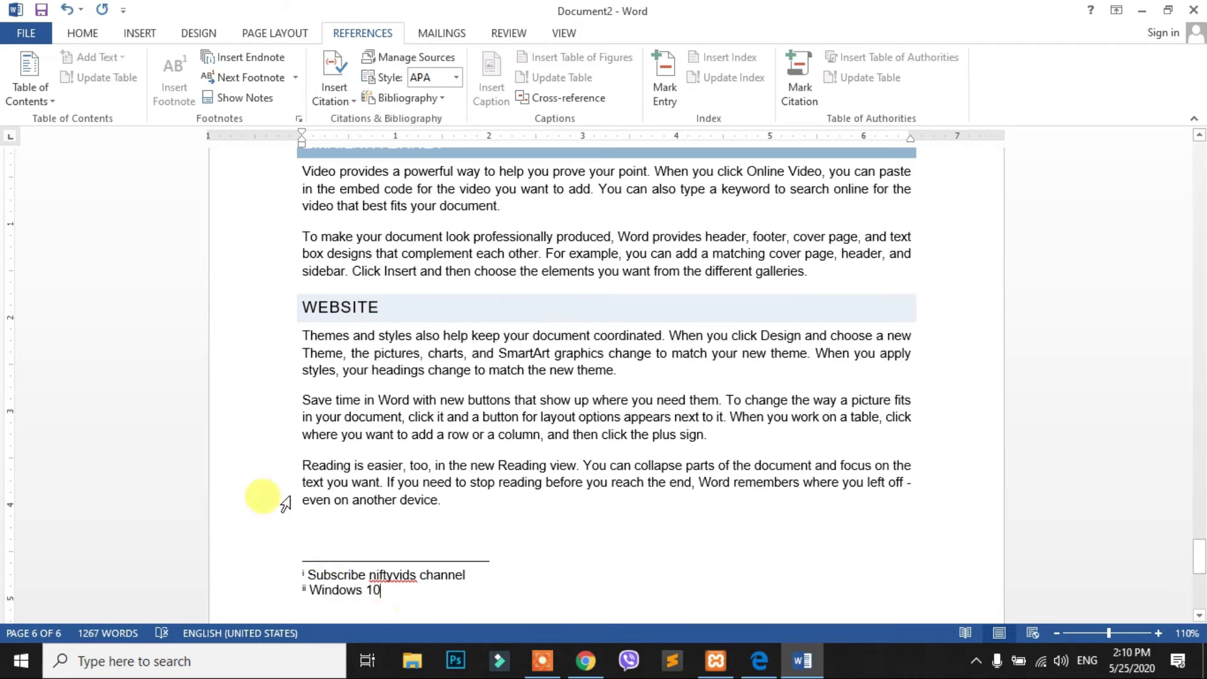
pyautogui.scroll(7, 351, 452)
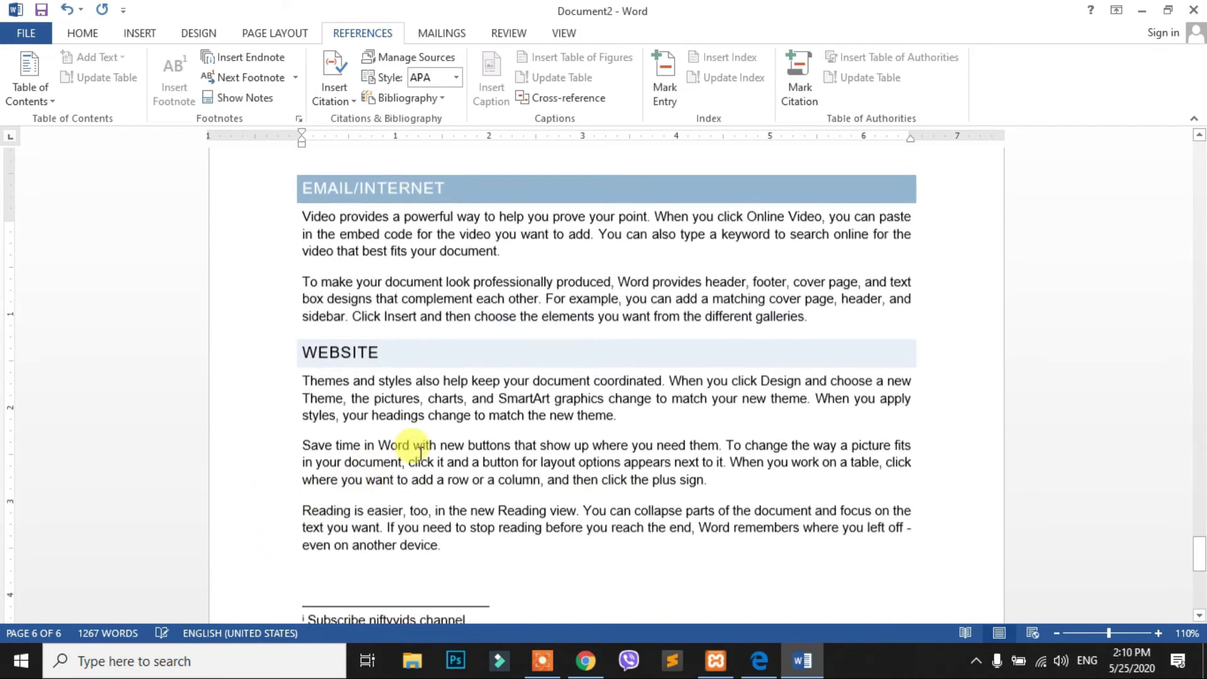
pyautogui.scroll(20, 426, 452)
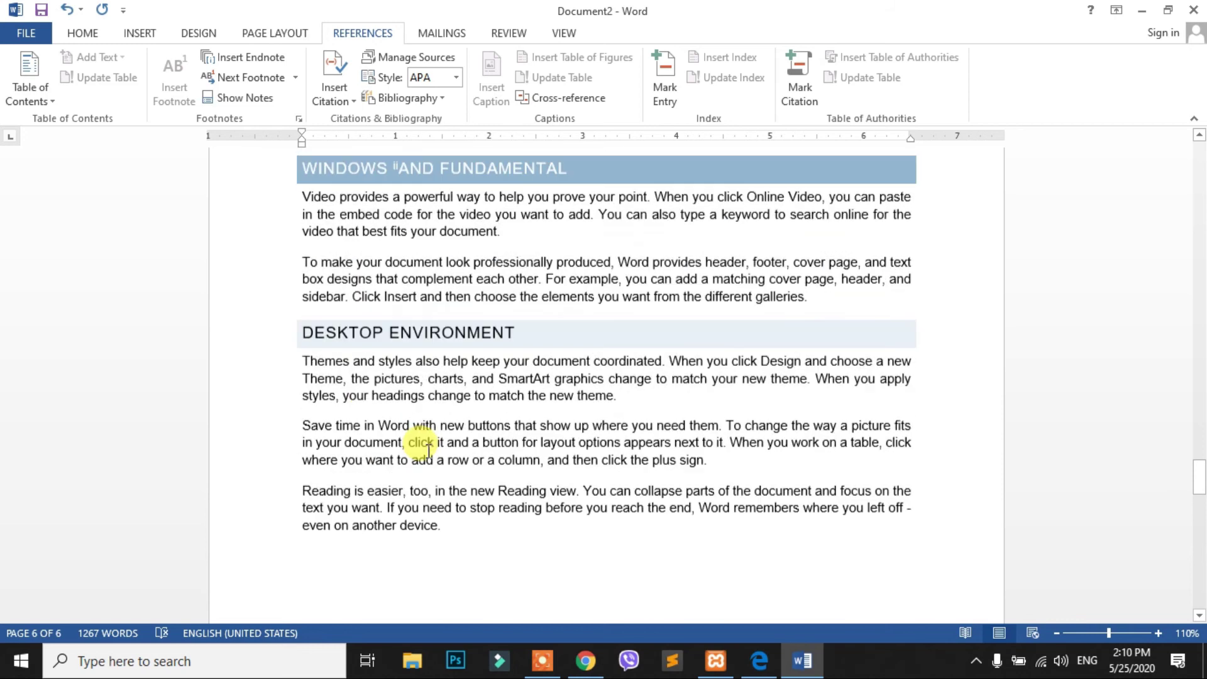
pyautogui.moveTo(399, 360)
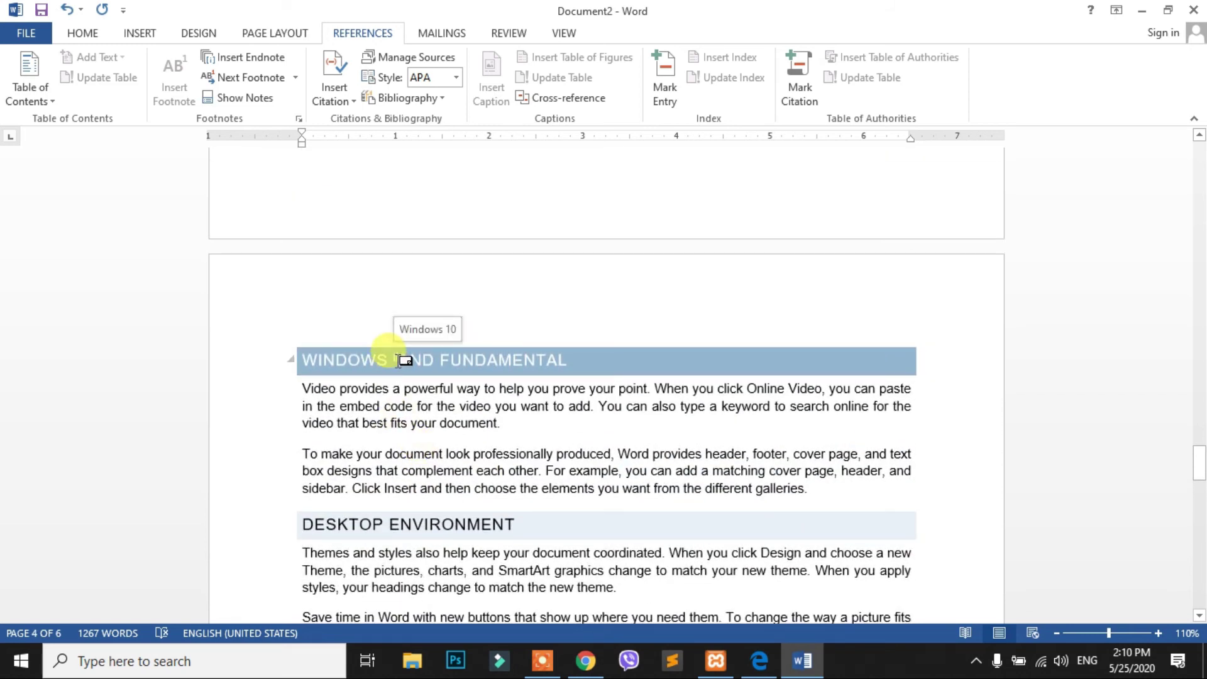
pyautogui.scroll(20, 415, 377)
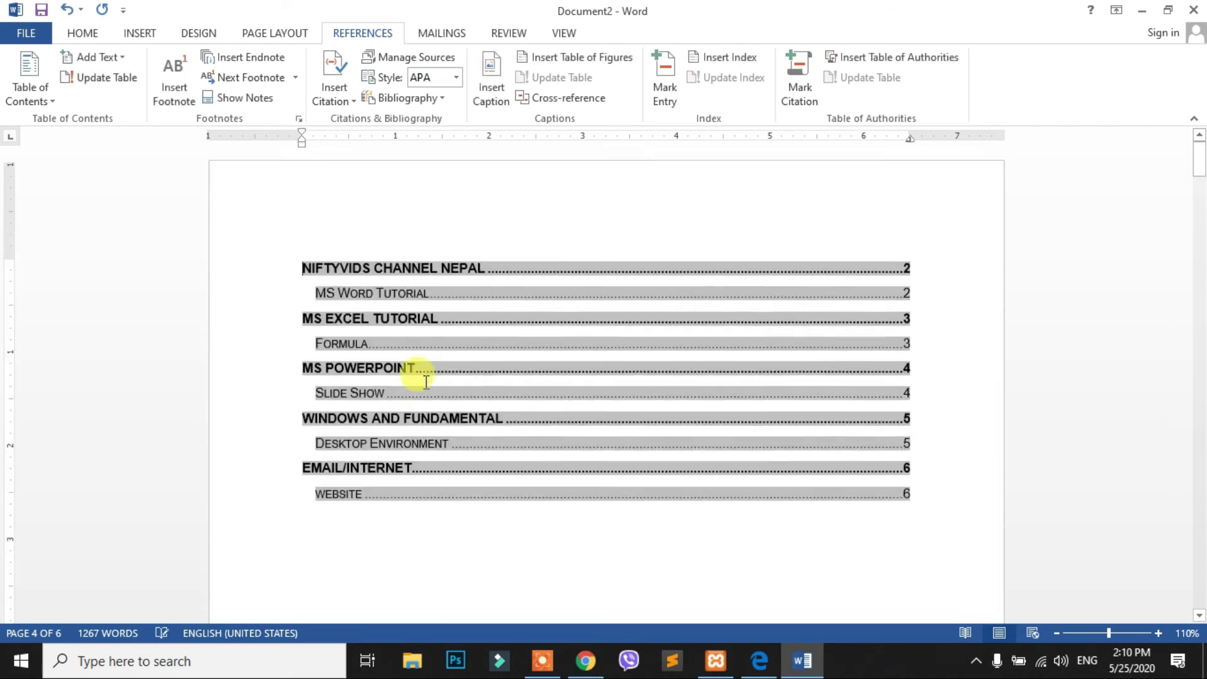
pyautogui.scroll(-20, 403, 465)
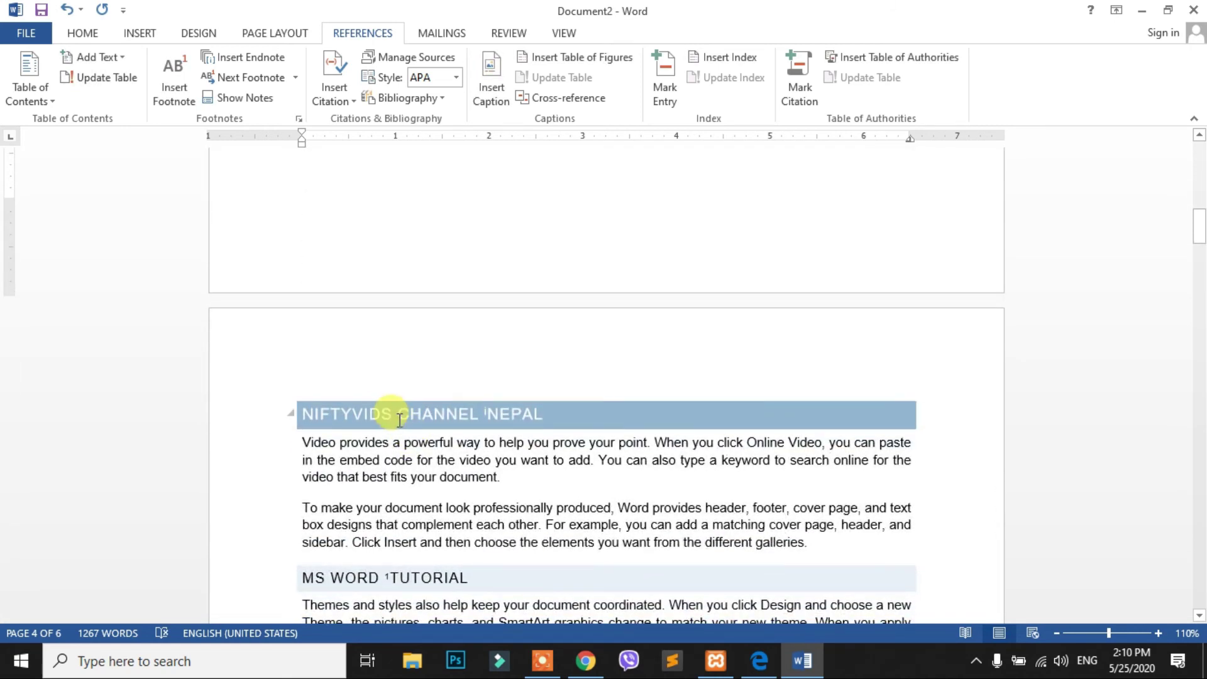
pyautogui.moveTo(480, 405)
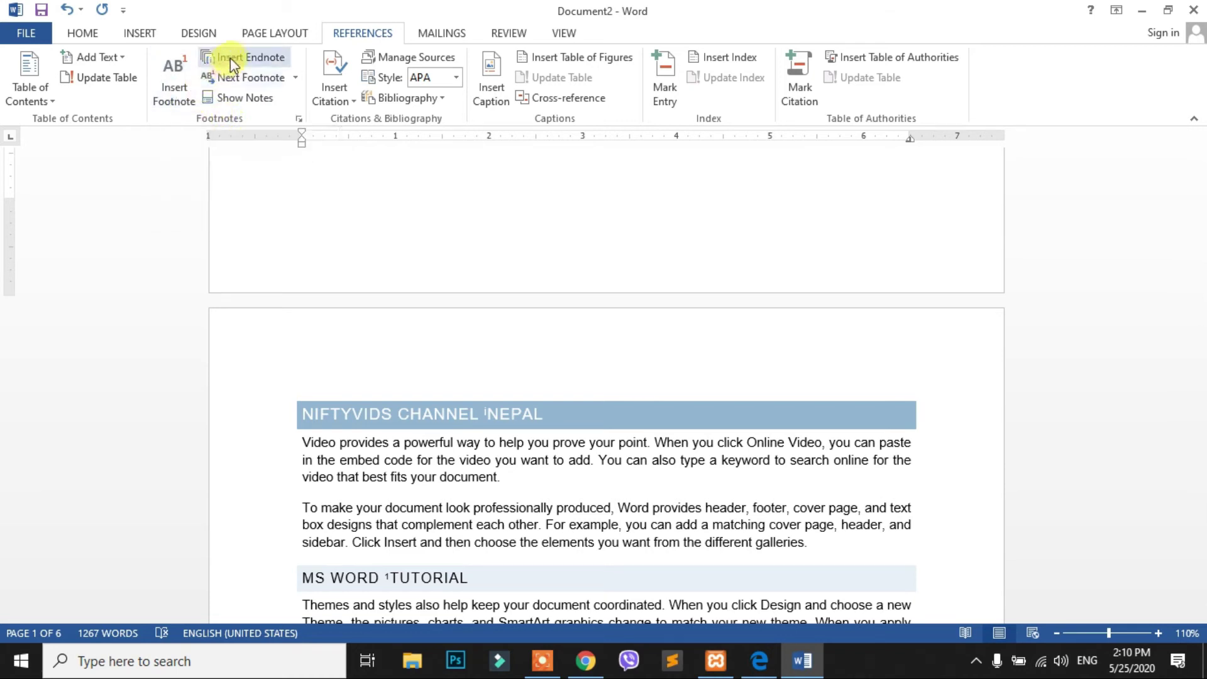
# Step: Move forward two footnotes, back one, then jump to endnote ii on page 5
pyautogui.click(295, 78)
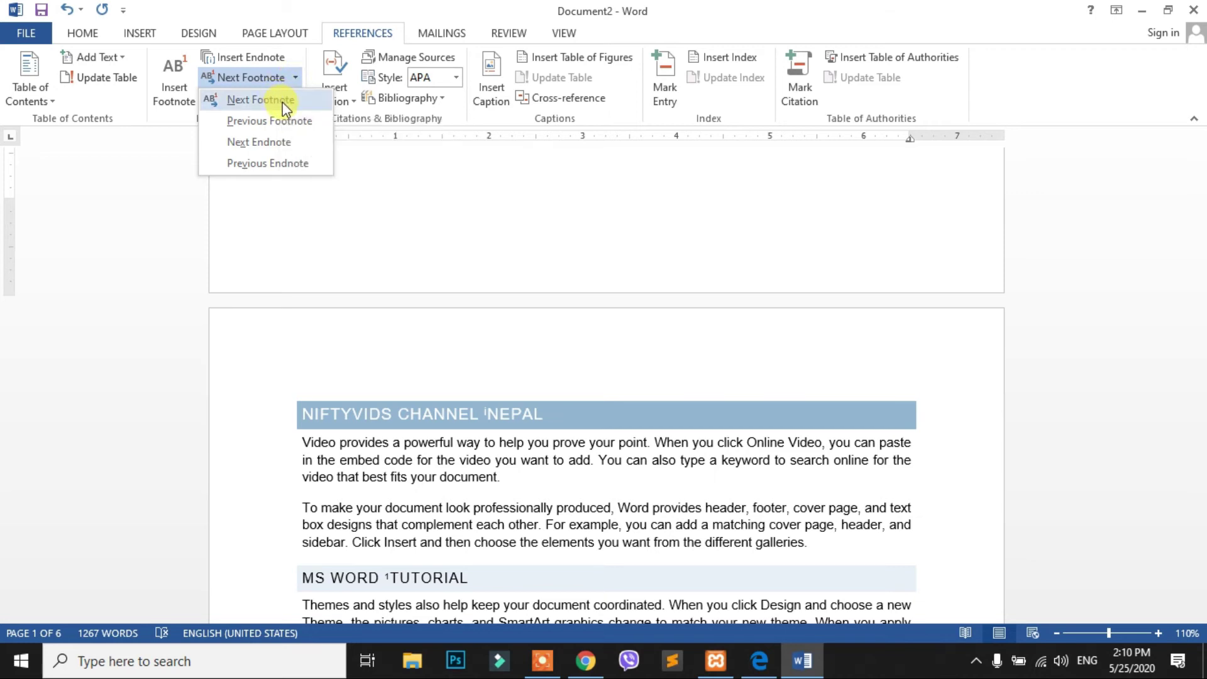
pyautogui.click(261, 100)
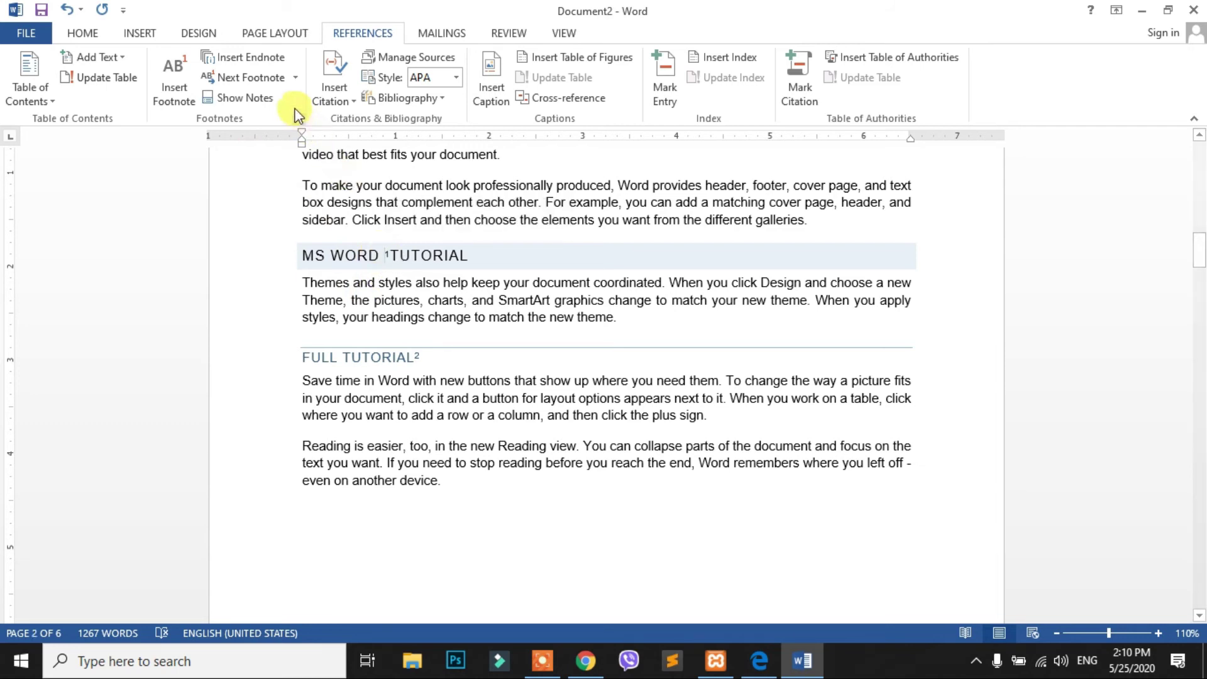
pyautogui.click(290, 79)
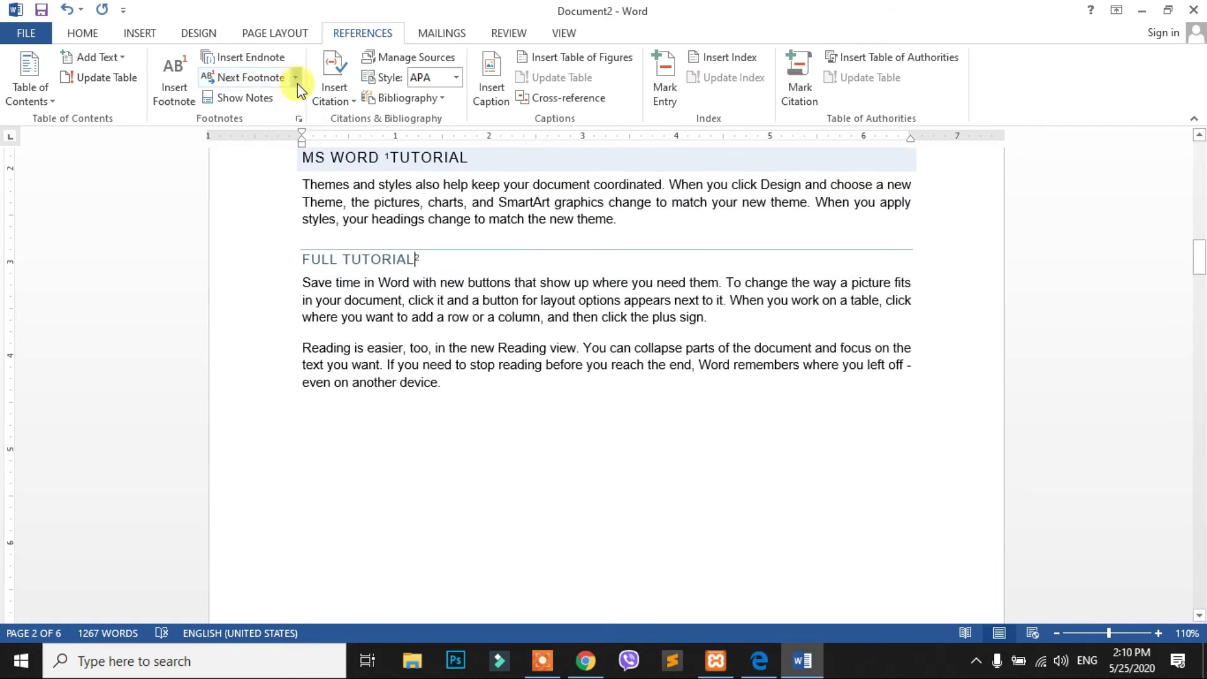
pyautogui.click(295, 83)
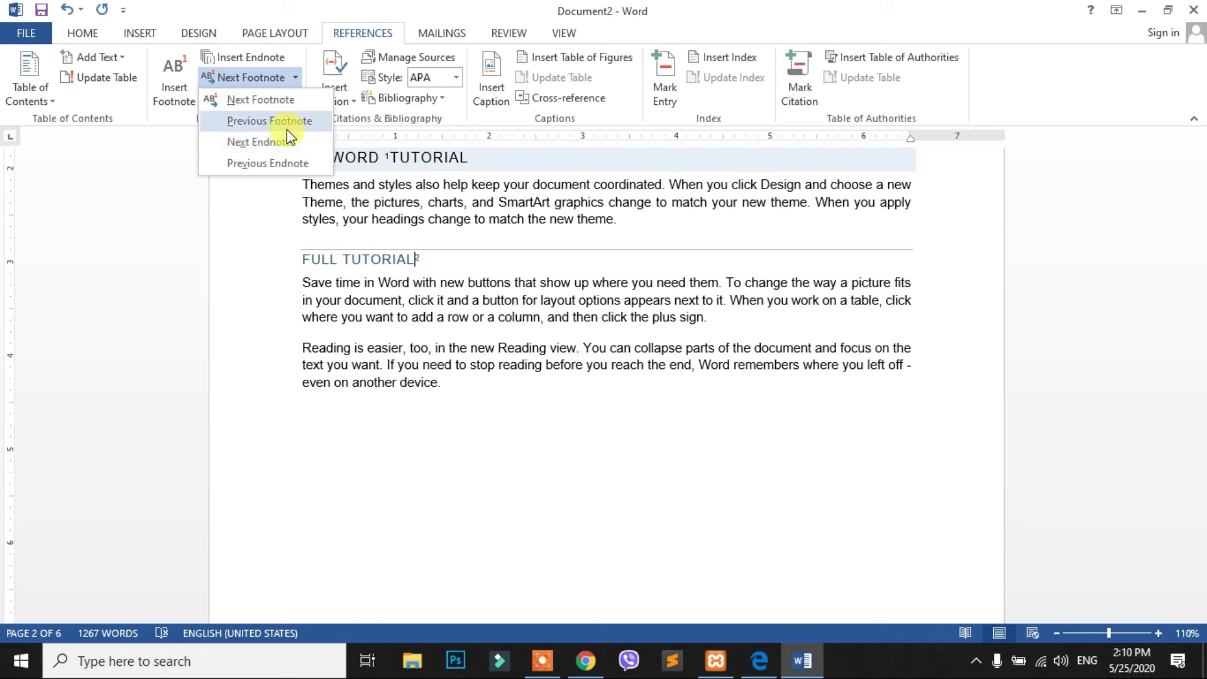
pyautogui.click(296, 125)
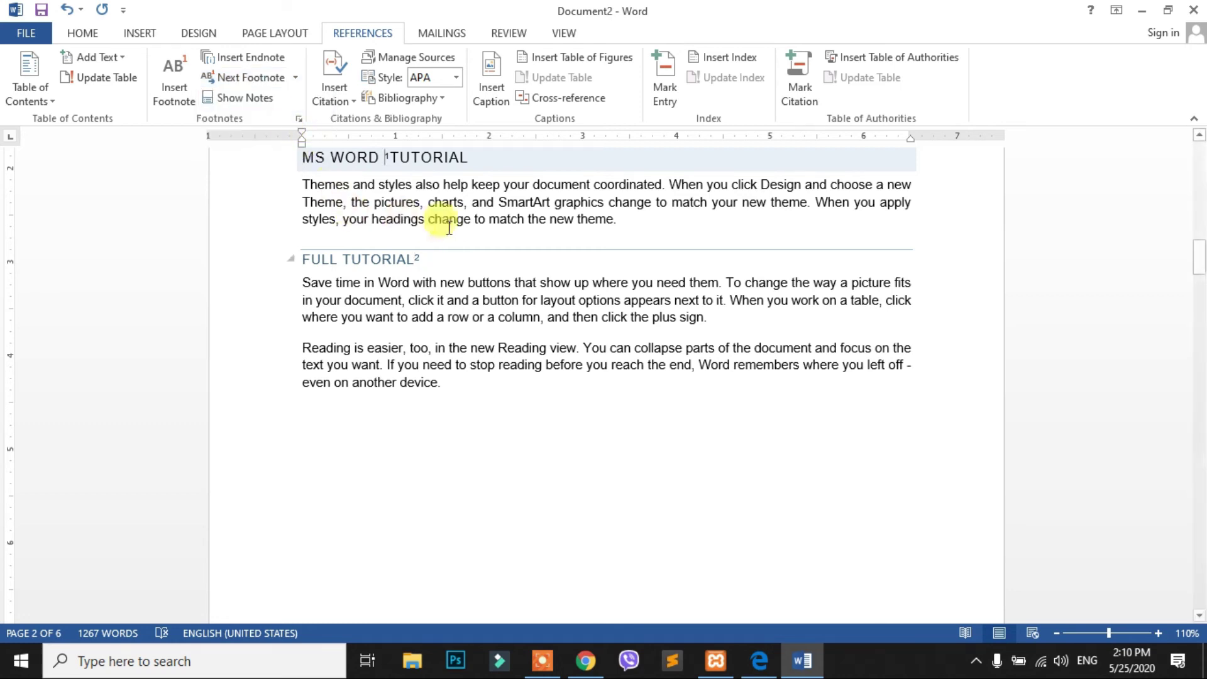
pyautogui.click(297, 78)
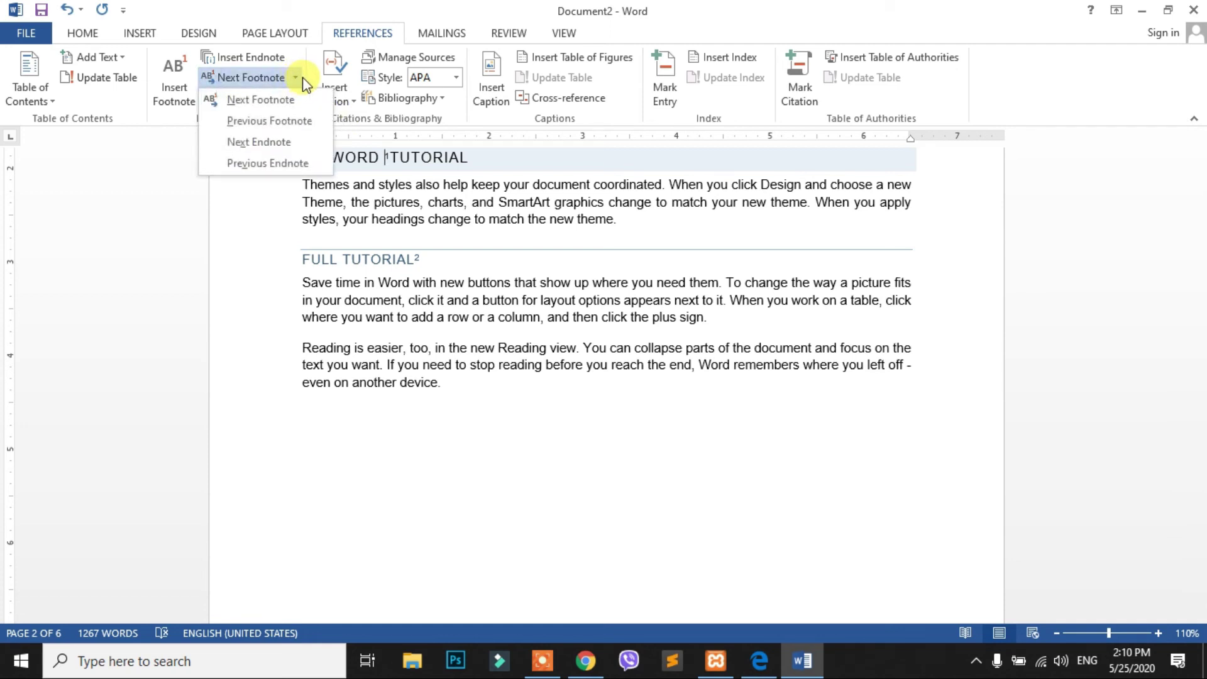
pyautogui.click(271, 142)
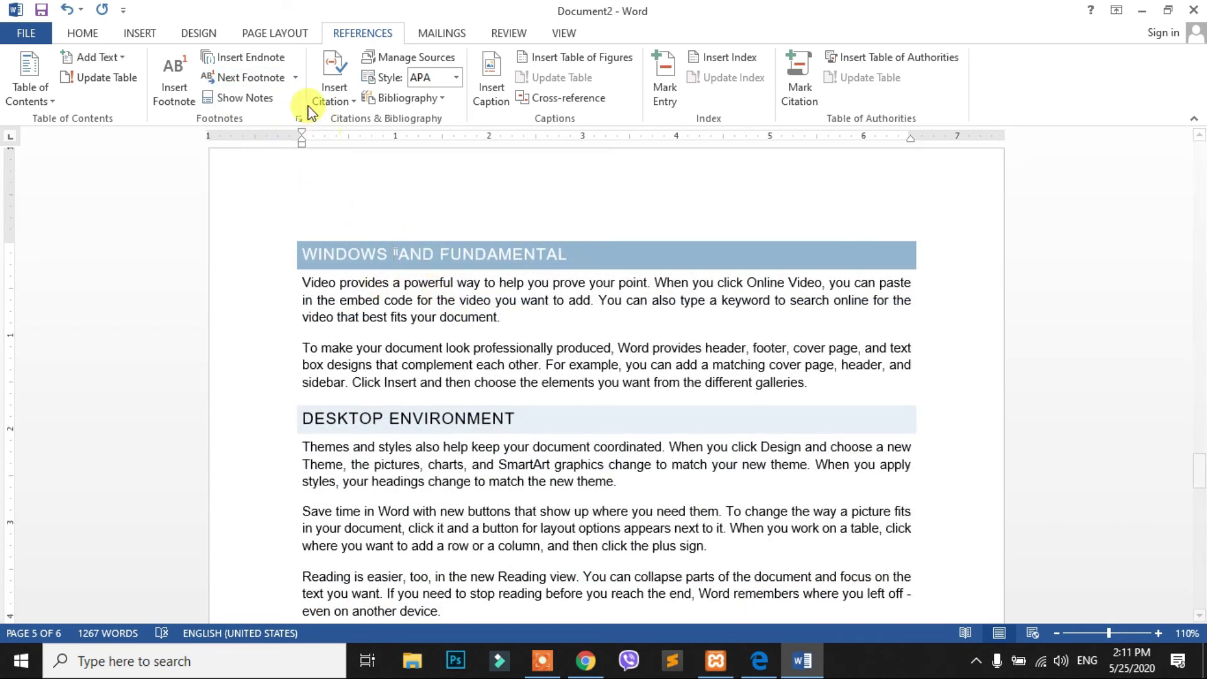
# Step: Use Show Notes to display the footnote area on page 2 with footnotes 1 and 2
pyautogui.click(255, 100)
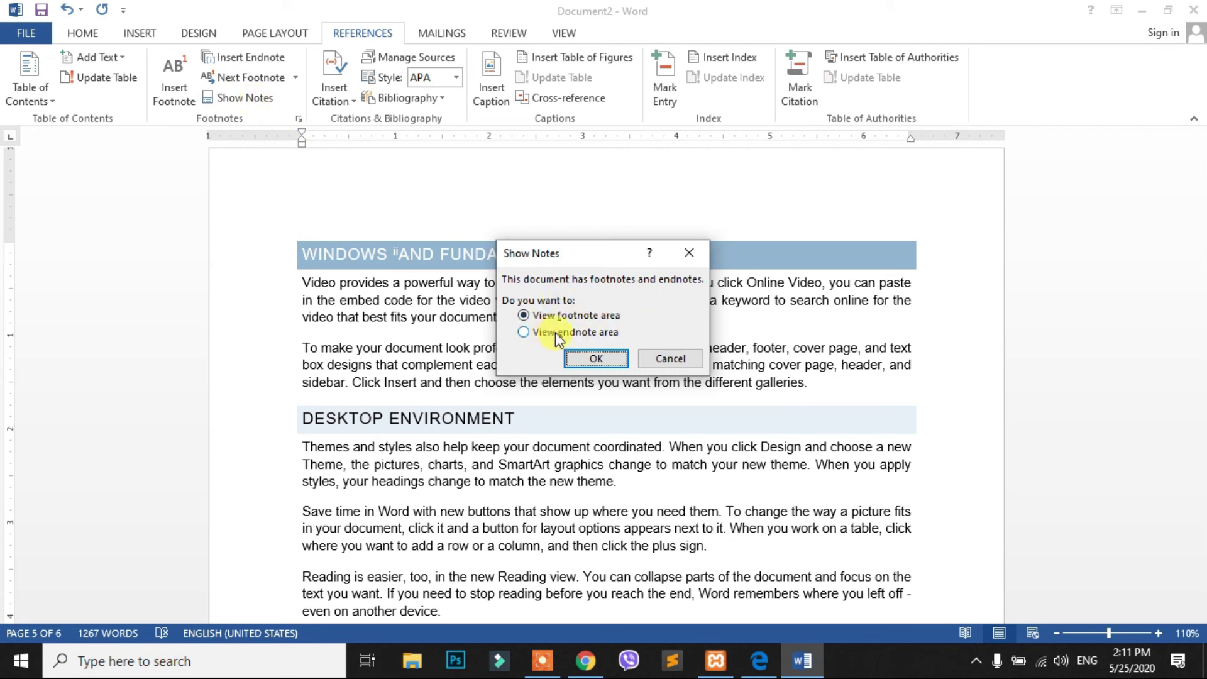
pyautogui.click(612, 358)
pyautogui.scroll(3, 442, 283)
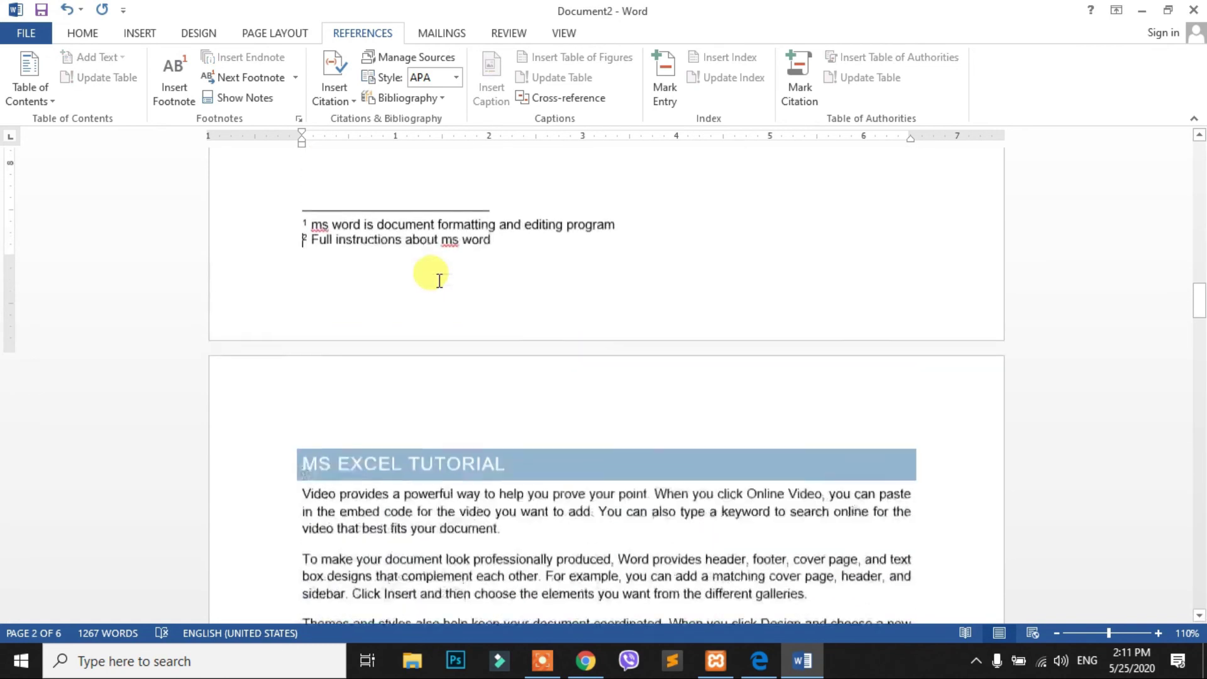